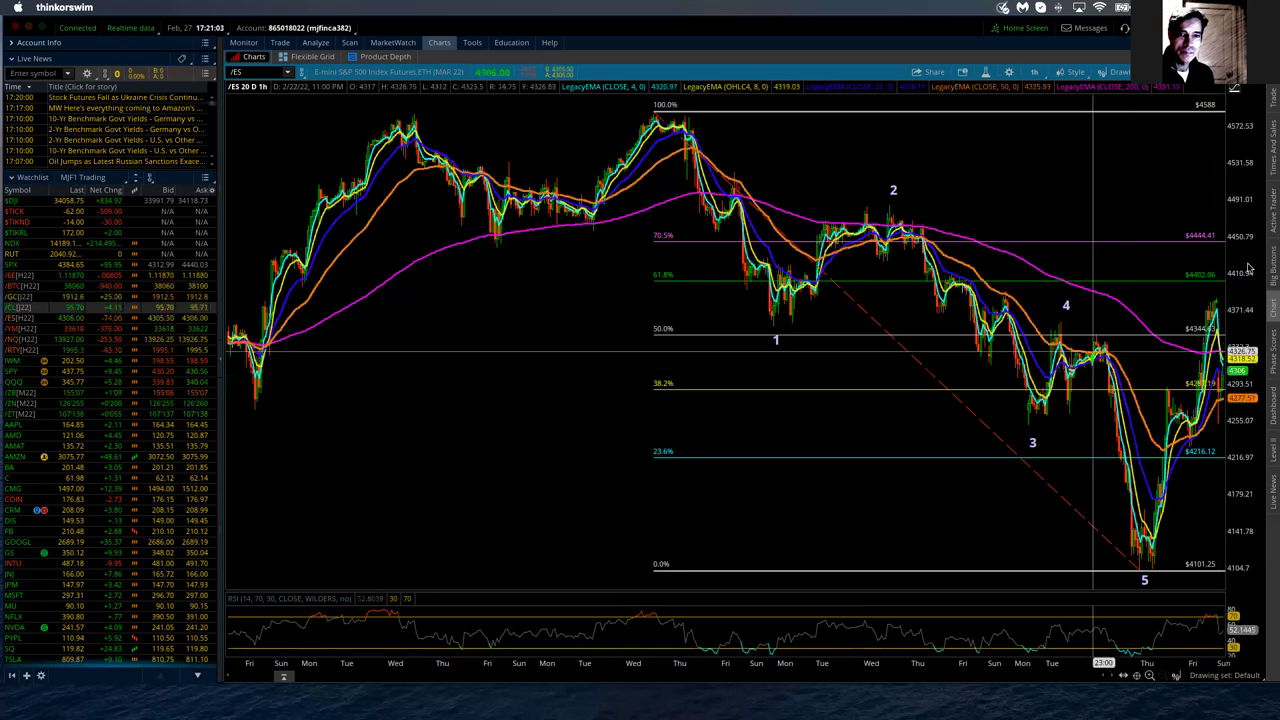
Compress the /ES price scale and examine the downtrend's wave labels from the yellow 2 above c down to 5.
{"action": "left_click_drag", "start_coordinate": [1251, 270], "coordinate": [1248, 300]}
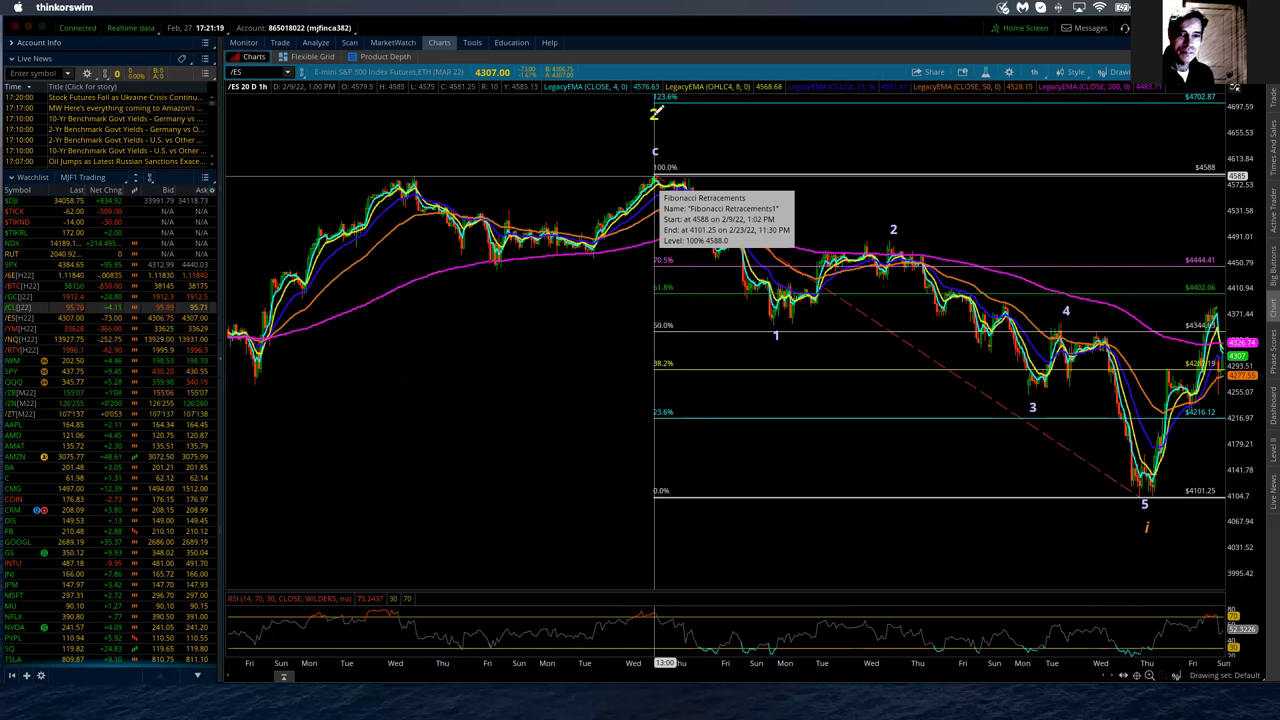
{"action": "left_click", "coordinate": [655, 113]}
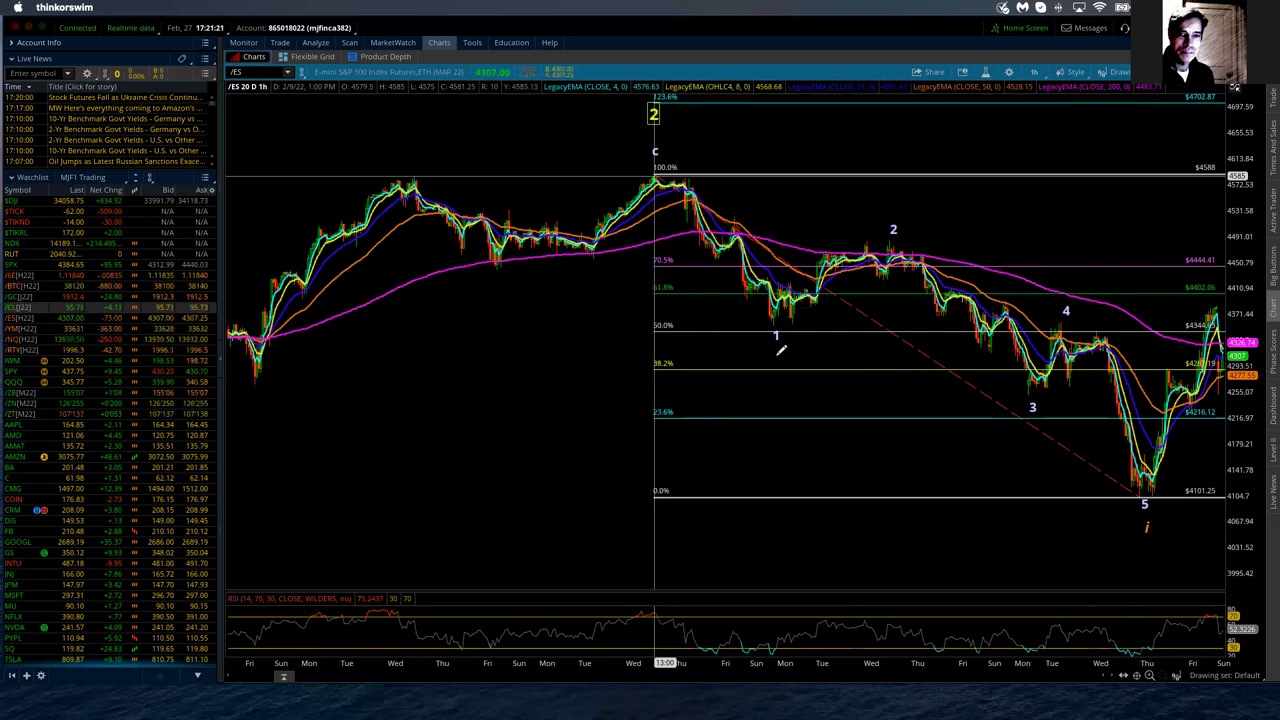
{"action": "left_click", "coordinate": [893, 229]}
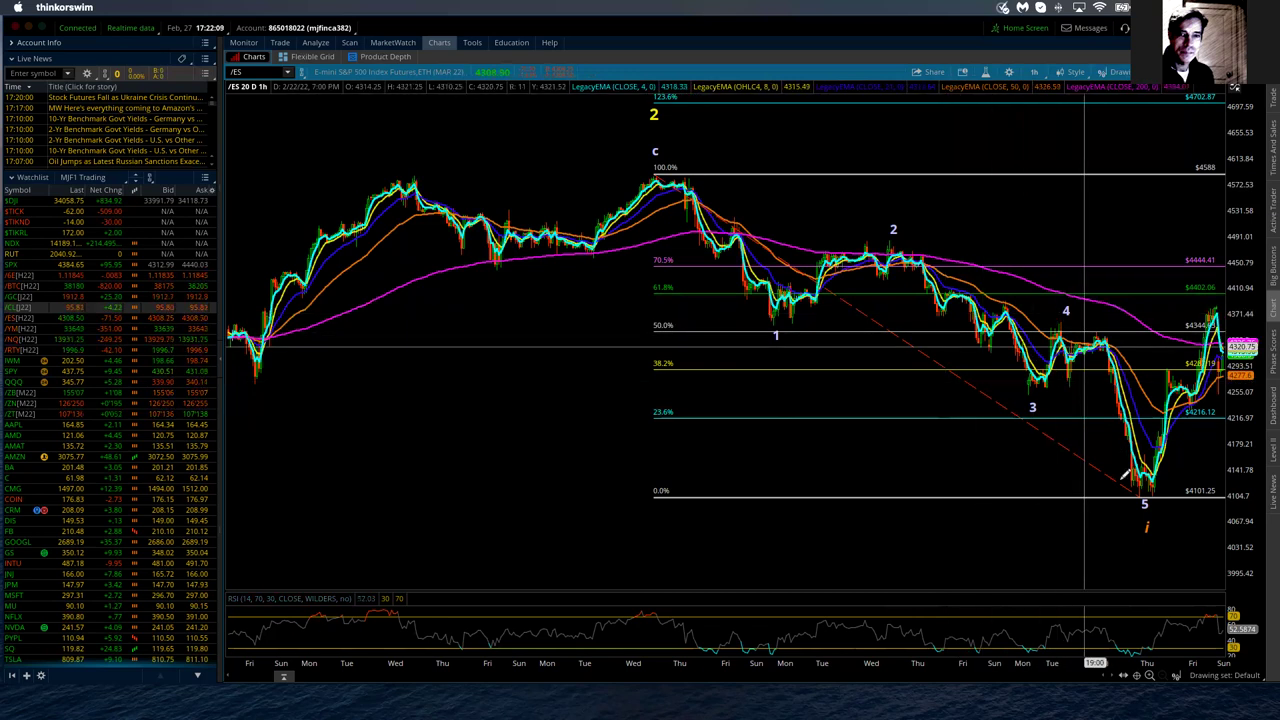
{"action": "left_click", "coordinate": [1145, 505]}
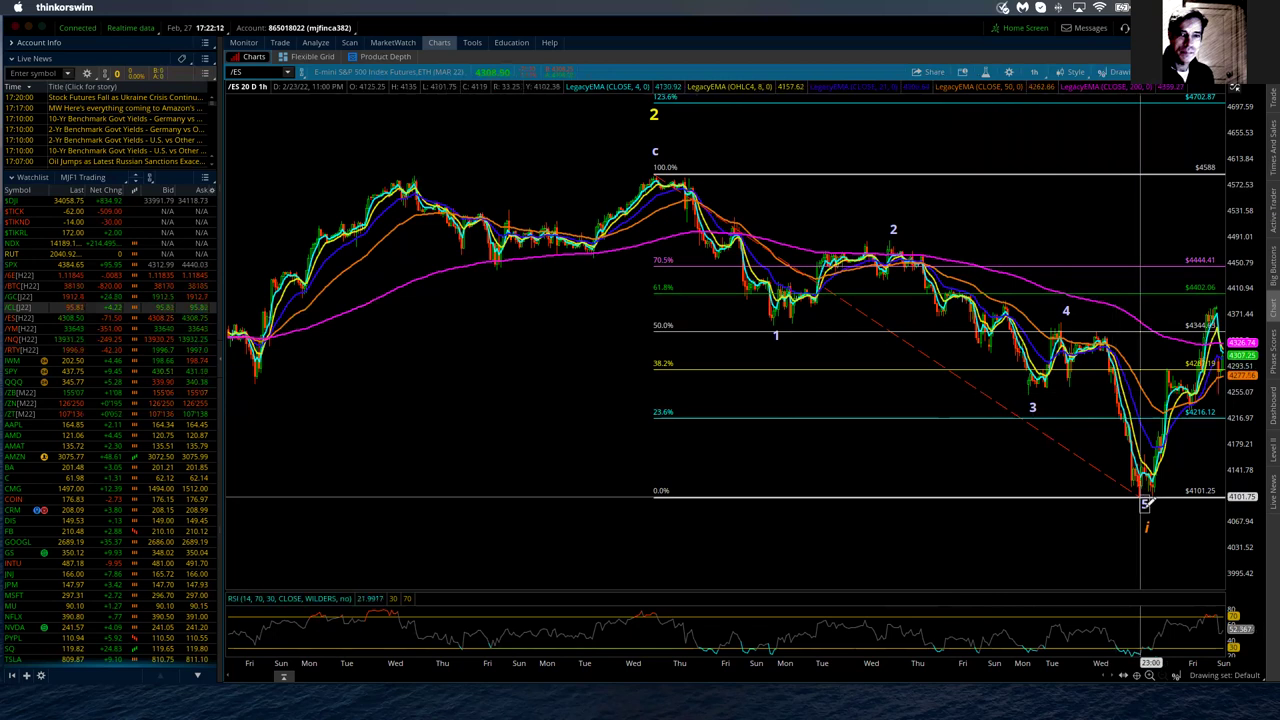
Add a text note reading "ii" just above Friday's rebound high on the /ES hourly chart.
{"action": "left_click", "coordinate": [1219, 290]}
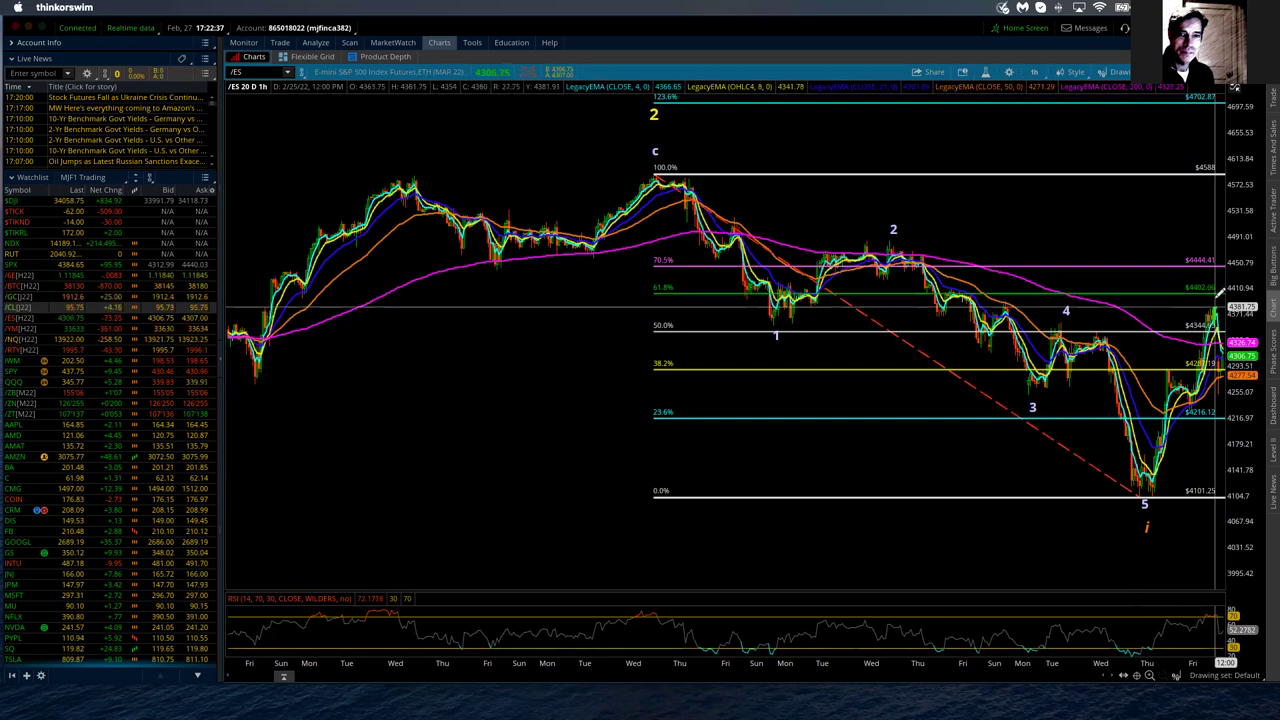
{"action": "left_click", "coordinate": [1219, 291]}
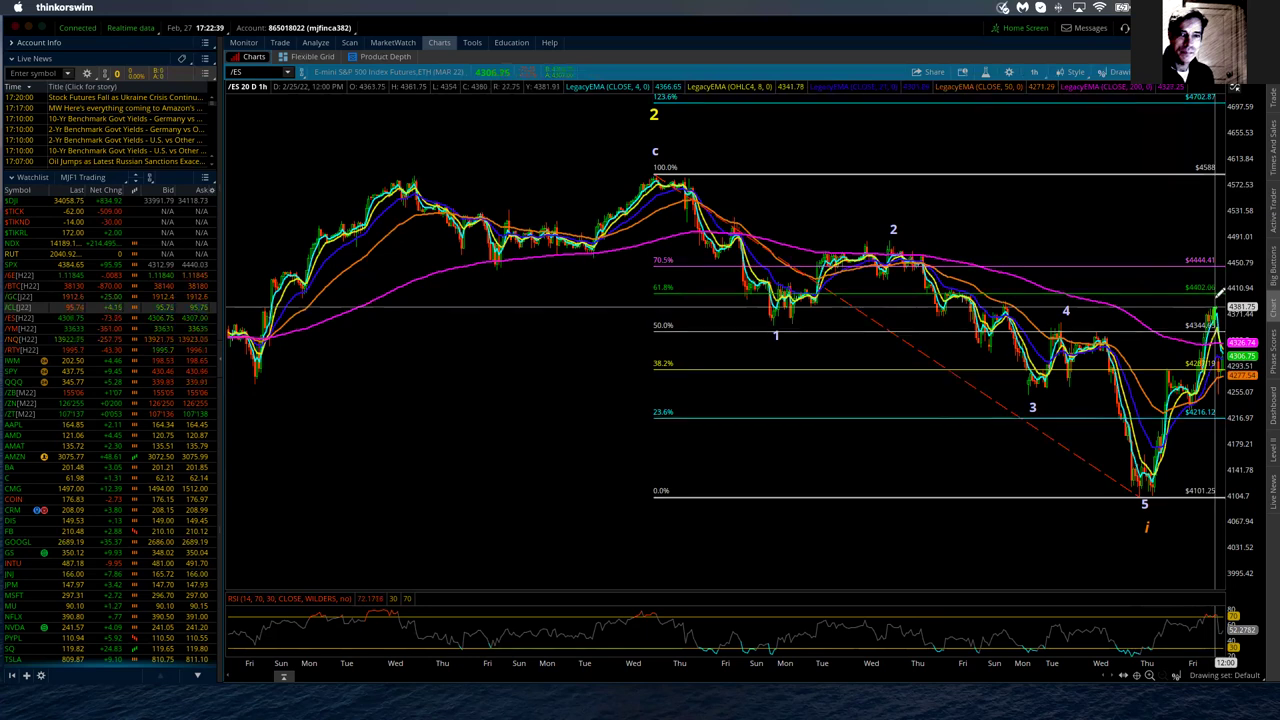
{"action": "right_click", "coordinate": [1220, 278]}
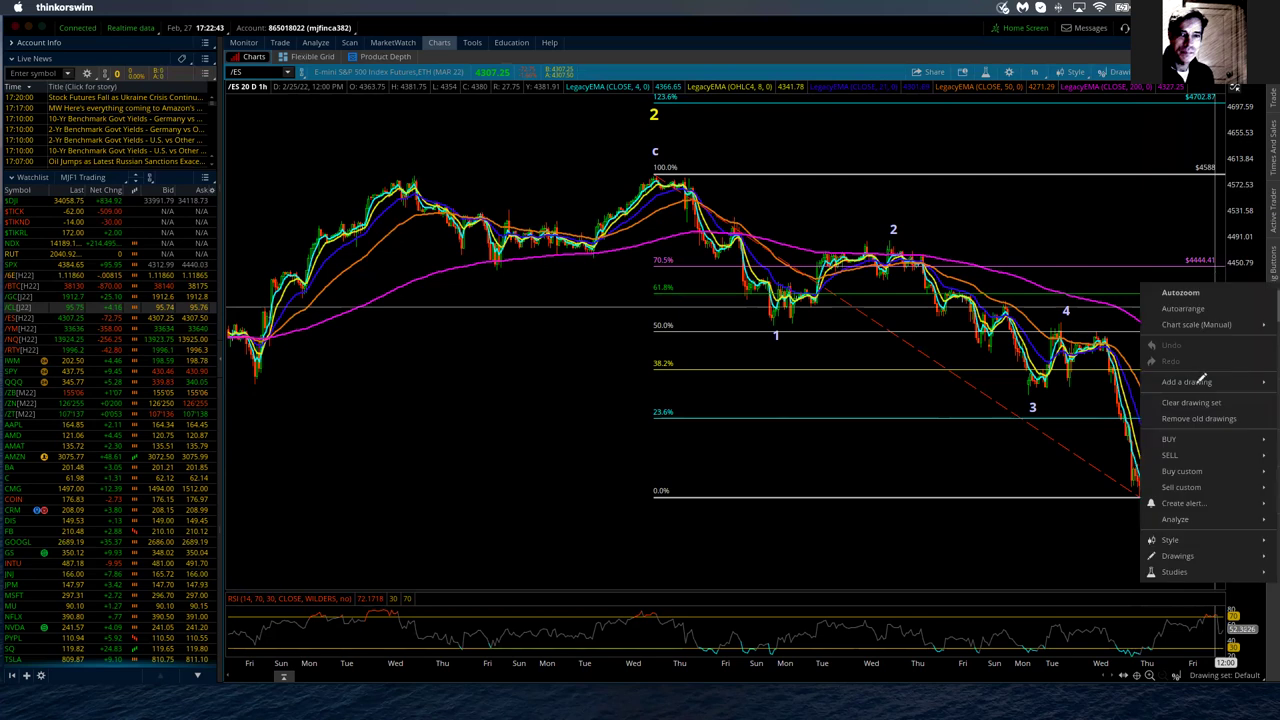
{"action": "left_click", "coordinate": [1140, 381]}
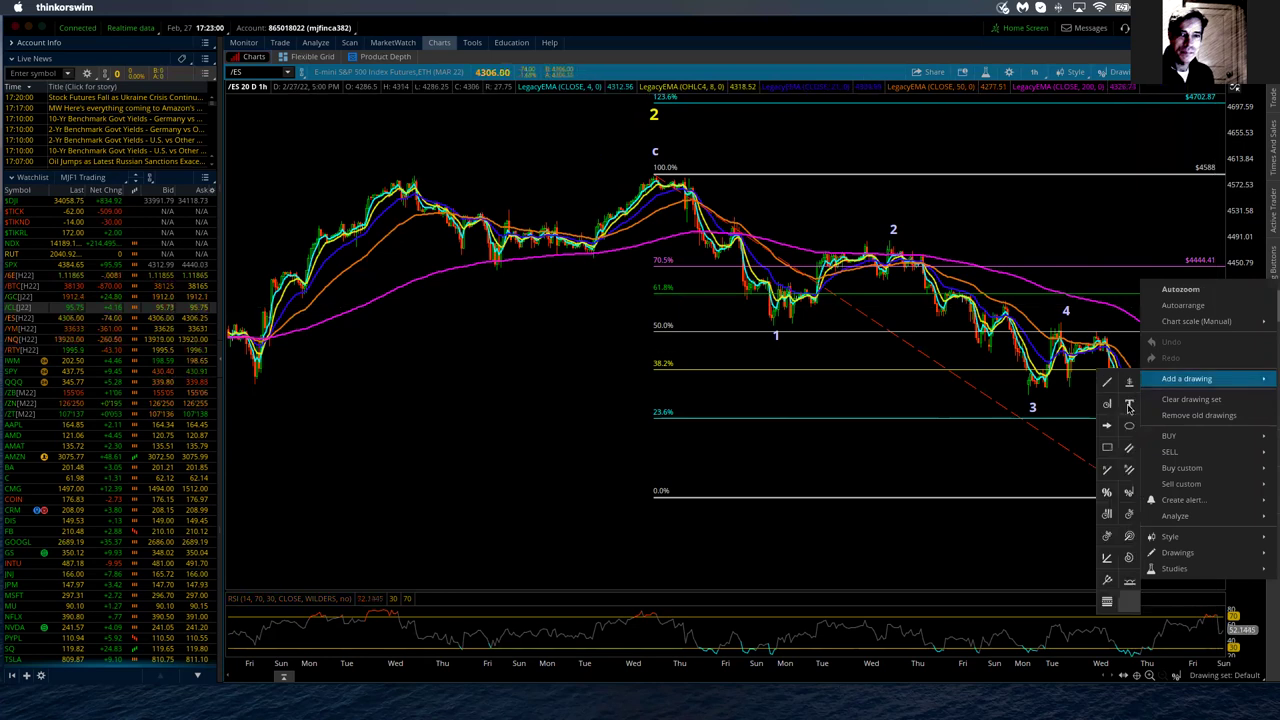
{"action": "left_click", "coordinate": [1129, 405]}
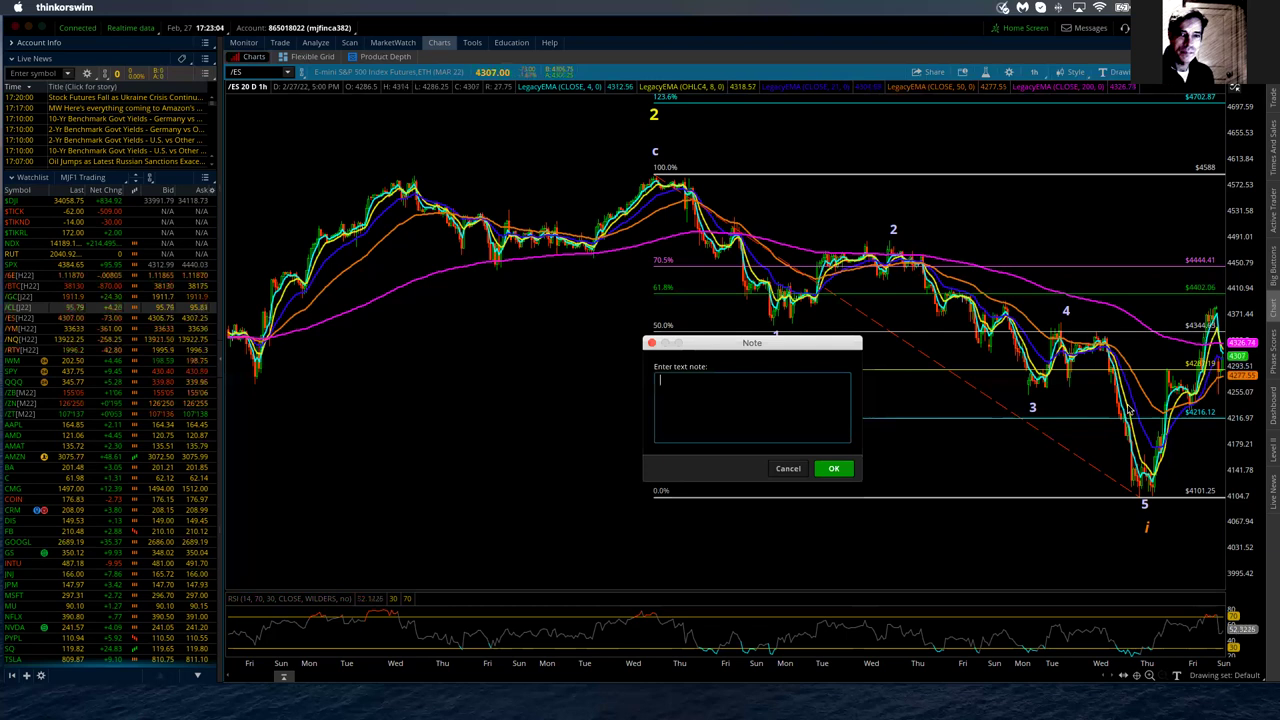
{"action": "type", "text": "I"}
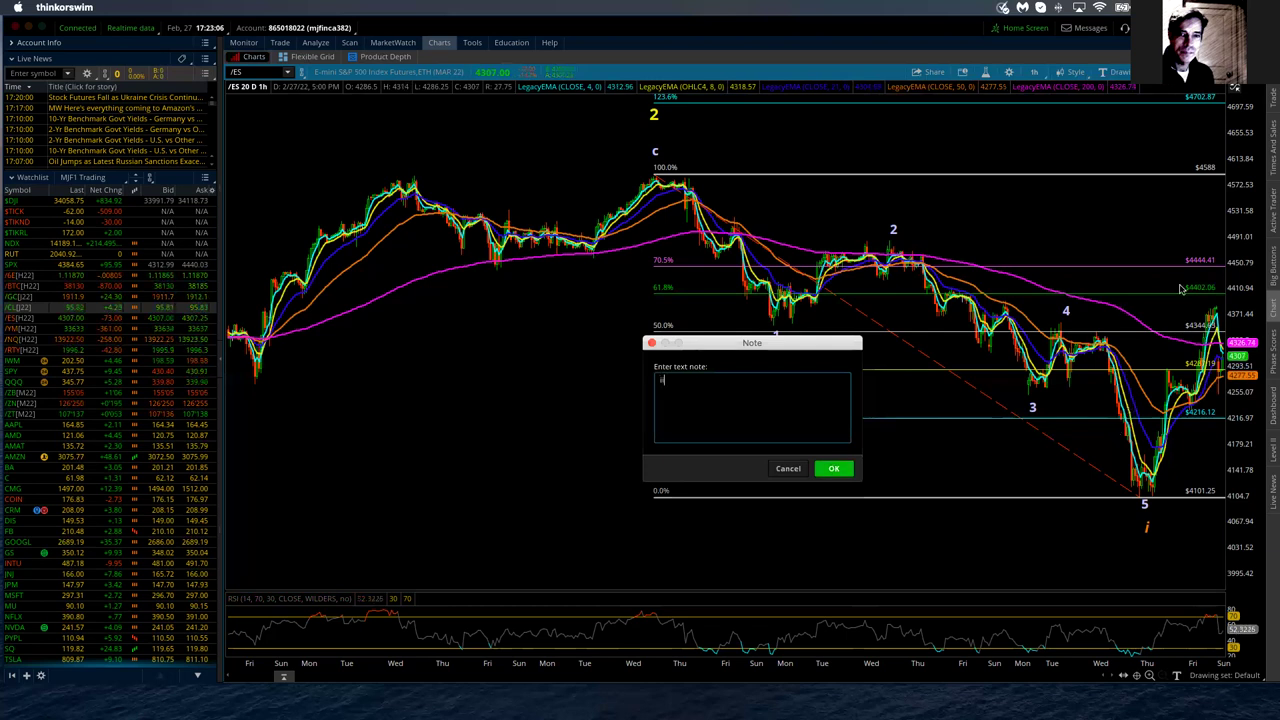
{"action": "key", "text": "Return"}
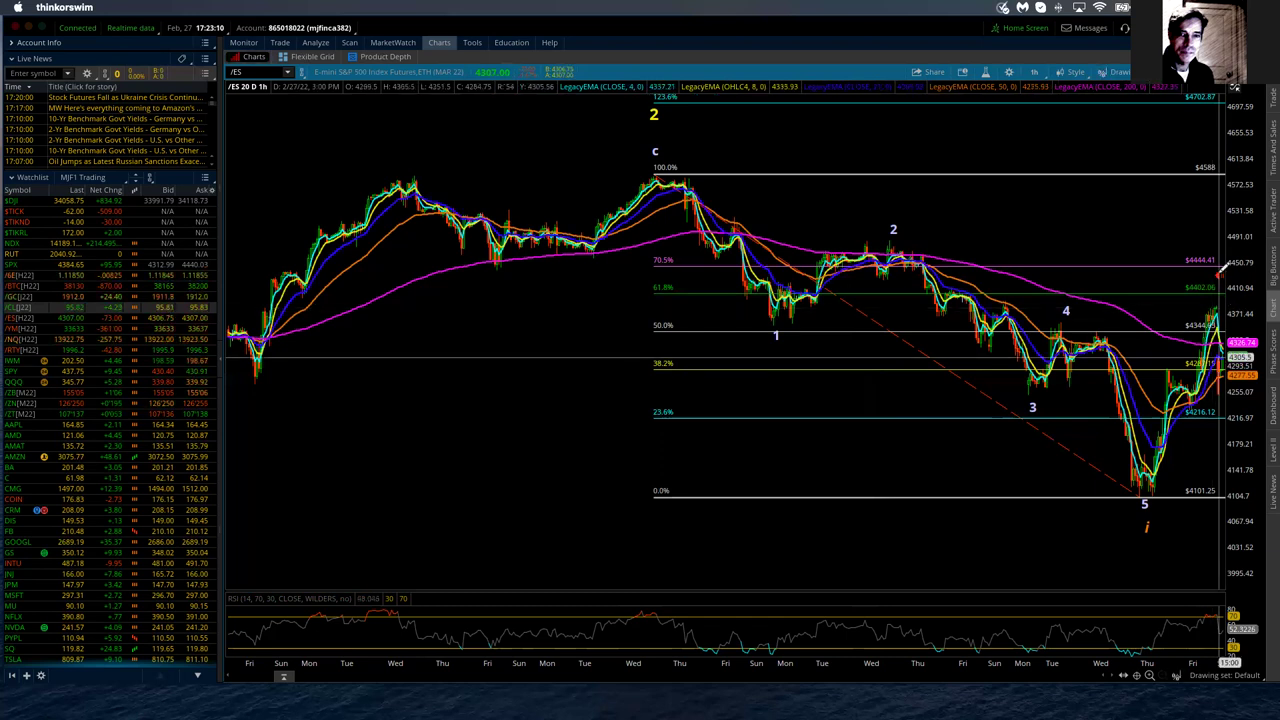
Format the "ii" note with its text arrow off, orange colour, font size 22, bold and italic.
{"action": "right_click", "coordinate": [1222, 266]}
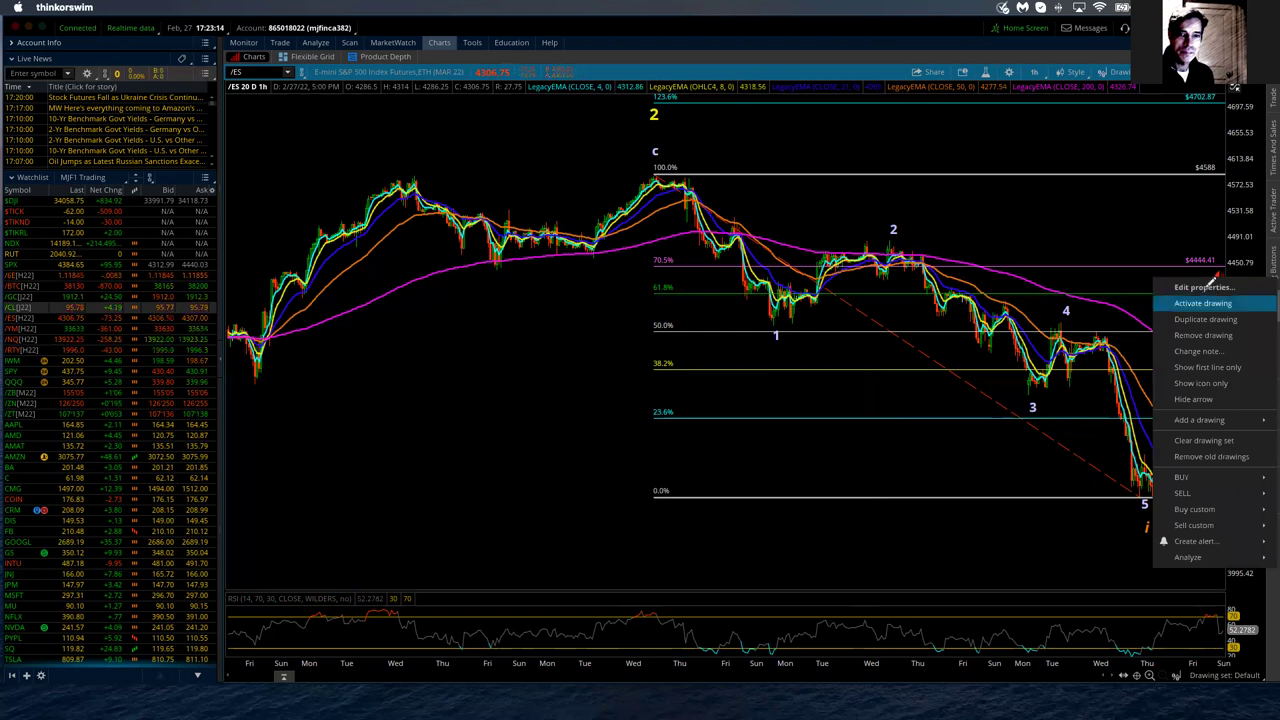
{"action": "left_click", "coordinate": [1205, 288]}
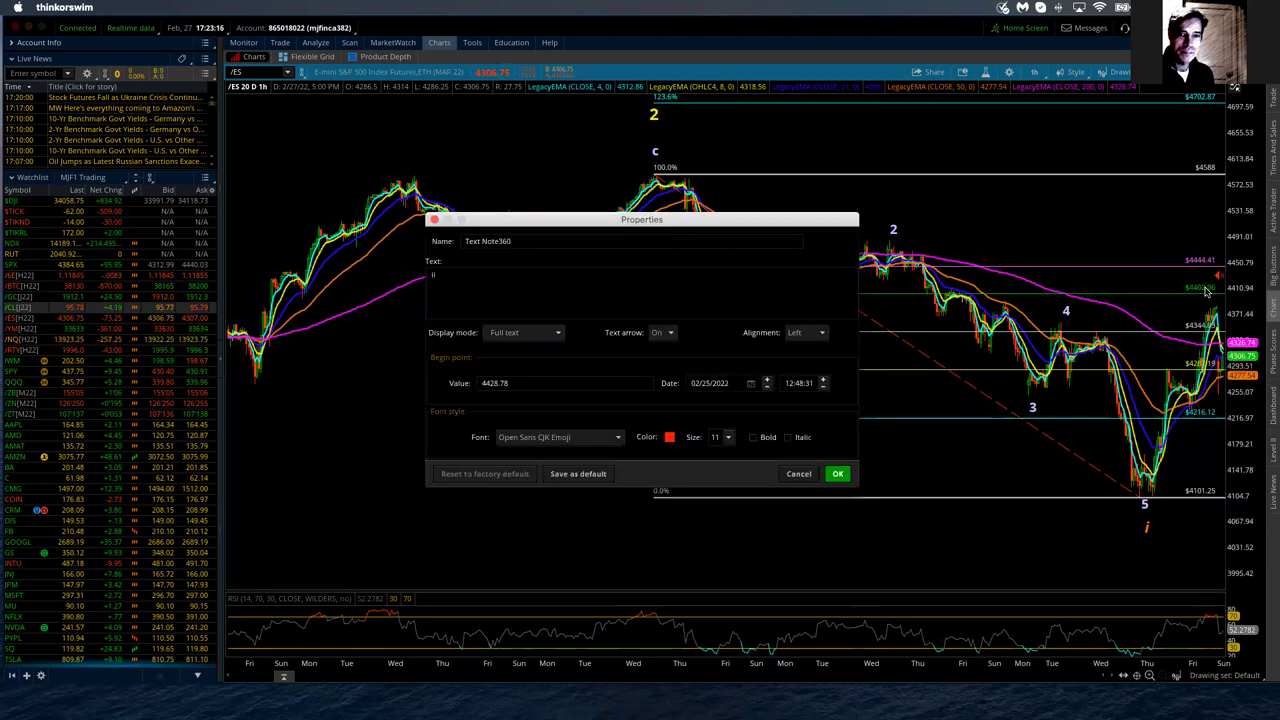
{"action": "left_click", "coordinate": [668, 335]}
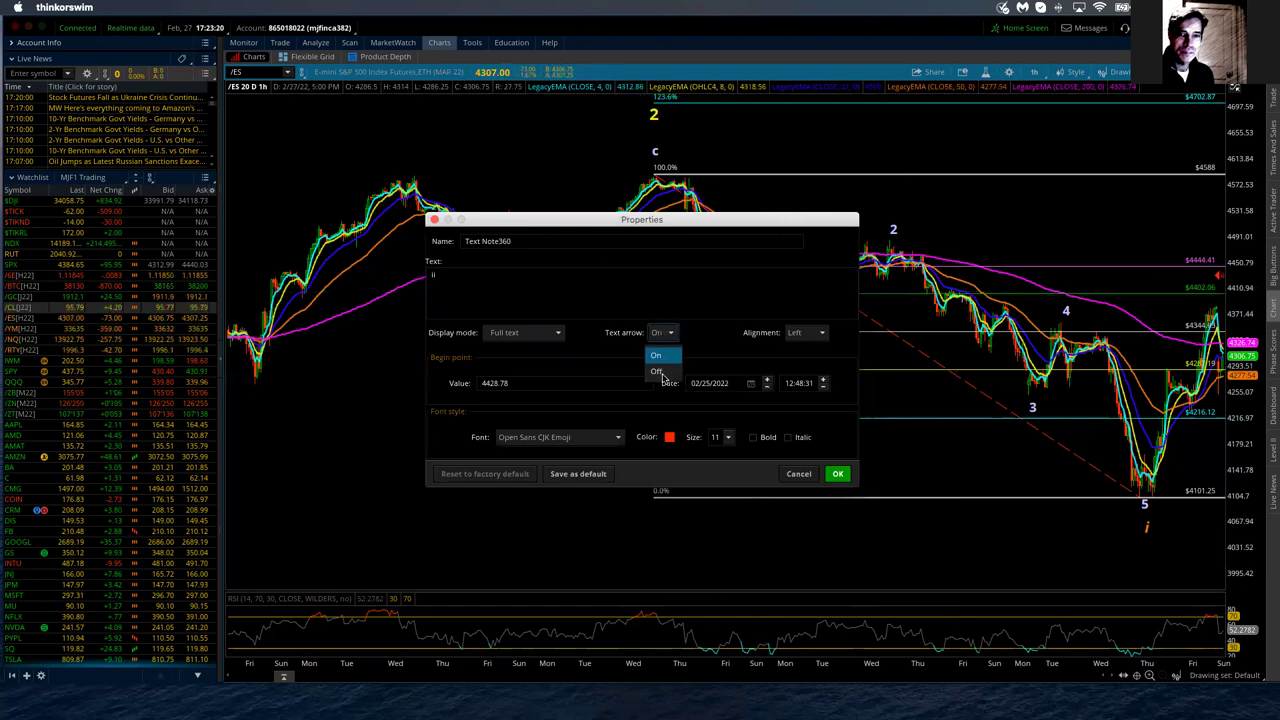
{"action": "left_click", "coordinate": [658, 372]}
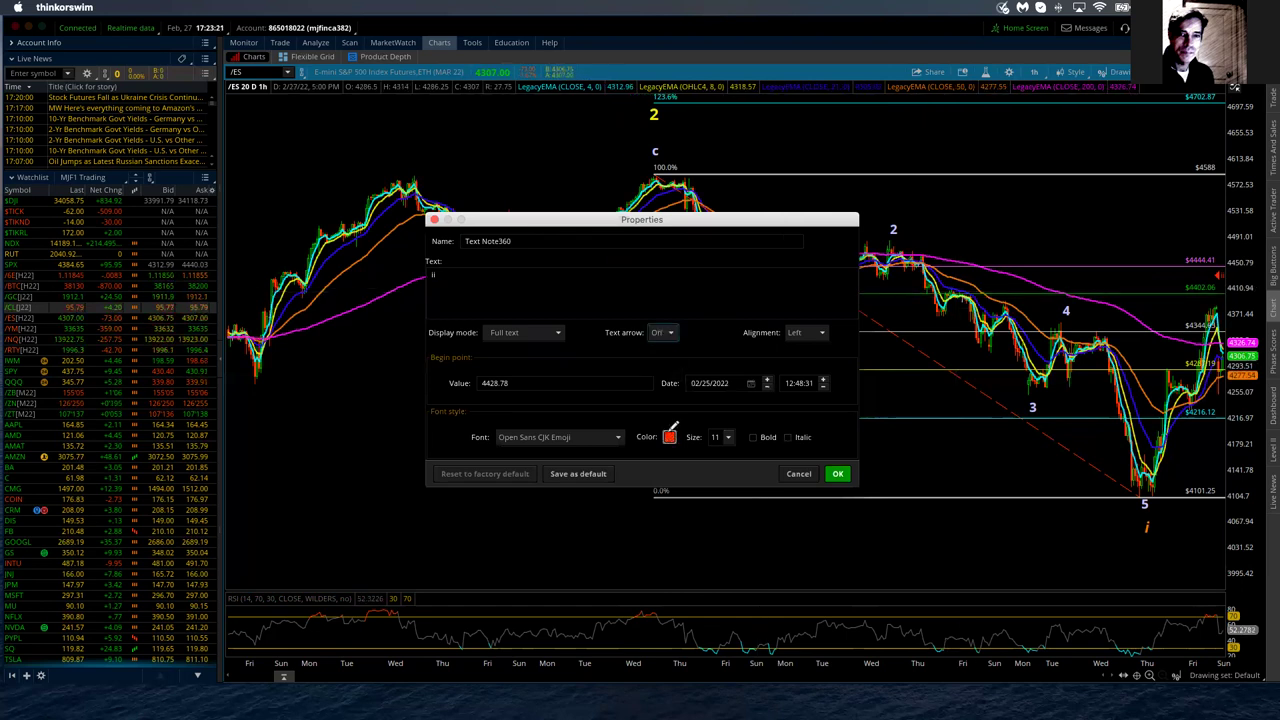
{"action": "left_click", "coordinate": [670, 436]}
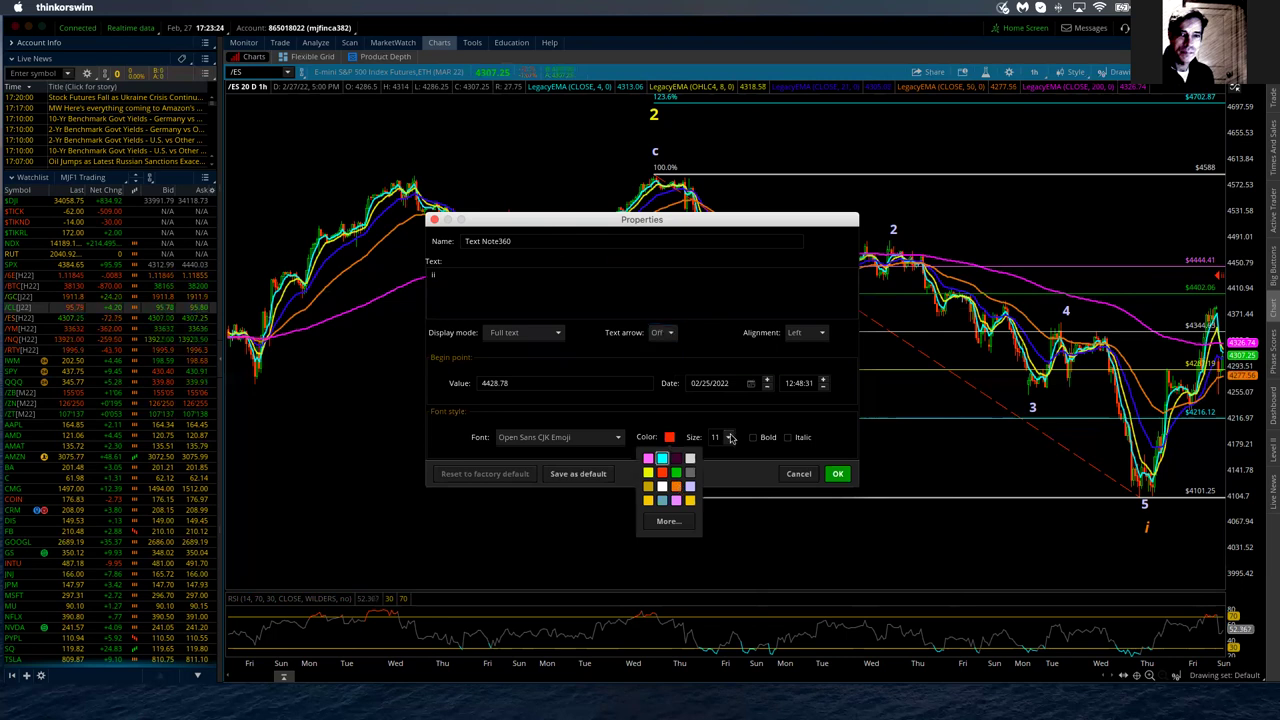
{"action": "left_click", "coordinate": [730, 437]}
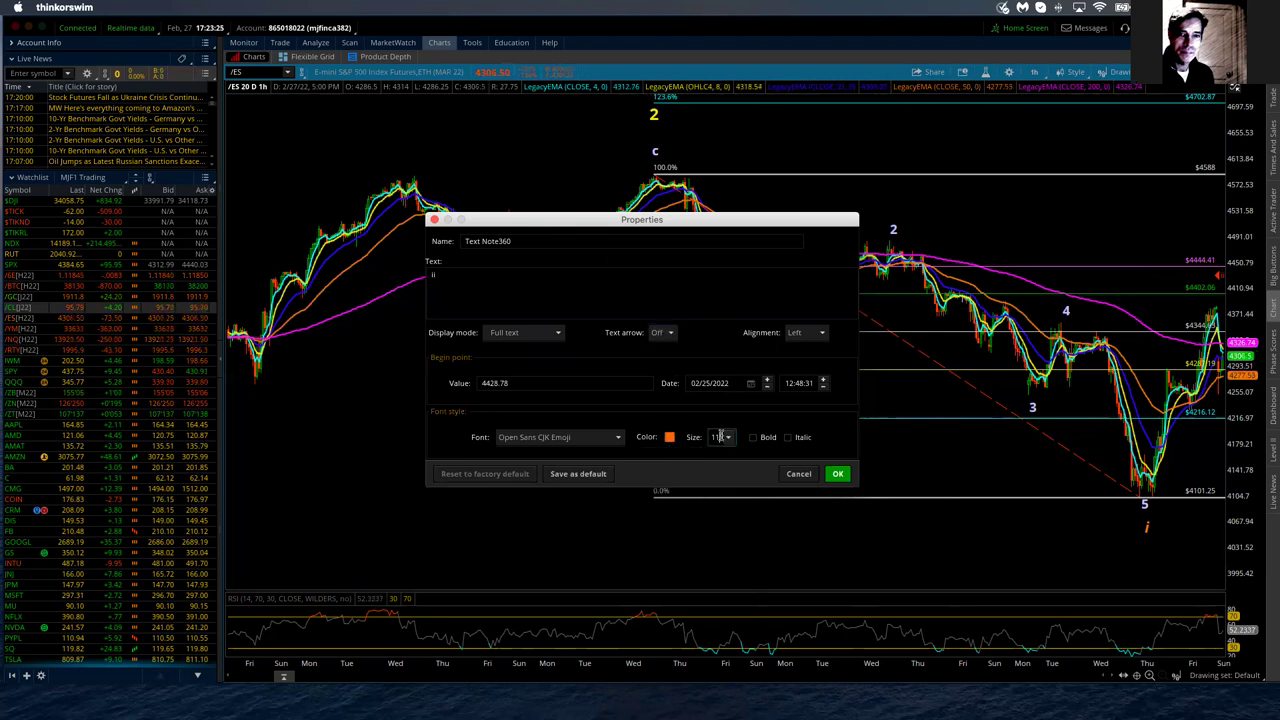
{"action": "double_click", "coordinate": [720, 436]}
{"action": "type", "text": "22"}
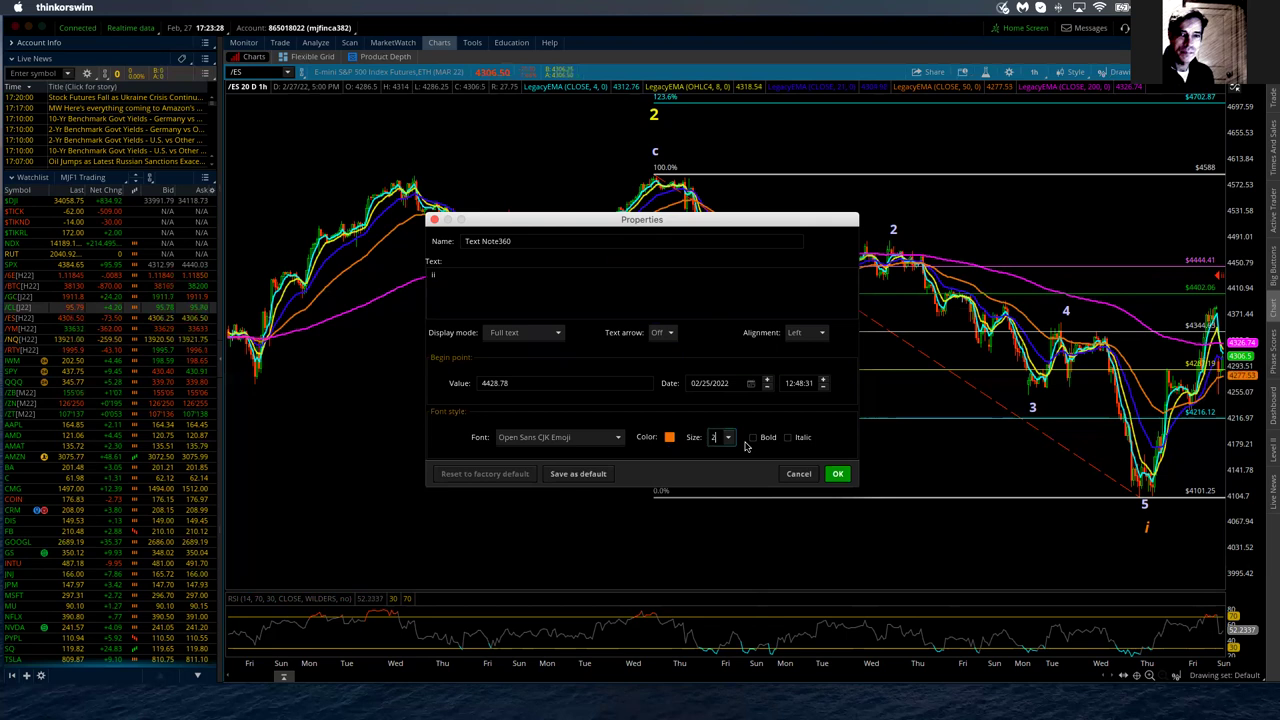
{"action": "left_click", "coordinate": [777, 438]}
{"action": "left_click", "coordinate": [790, 437]}
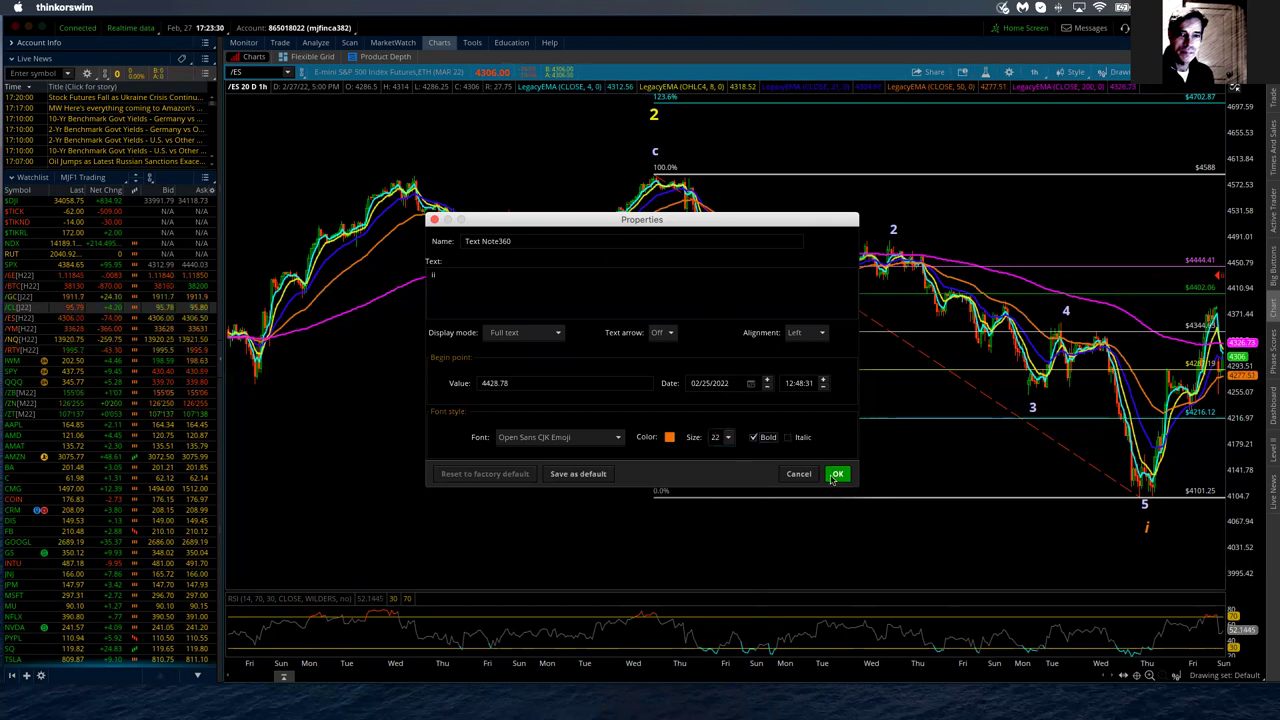
{"action": "left_click", "coordinate": [838, 474]}
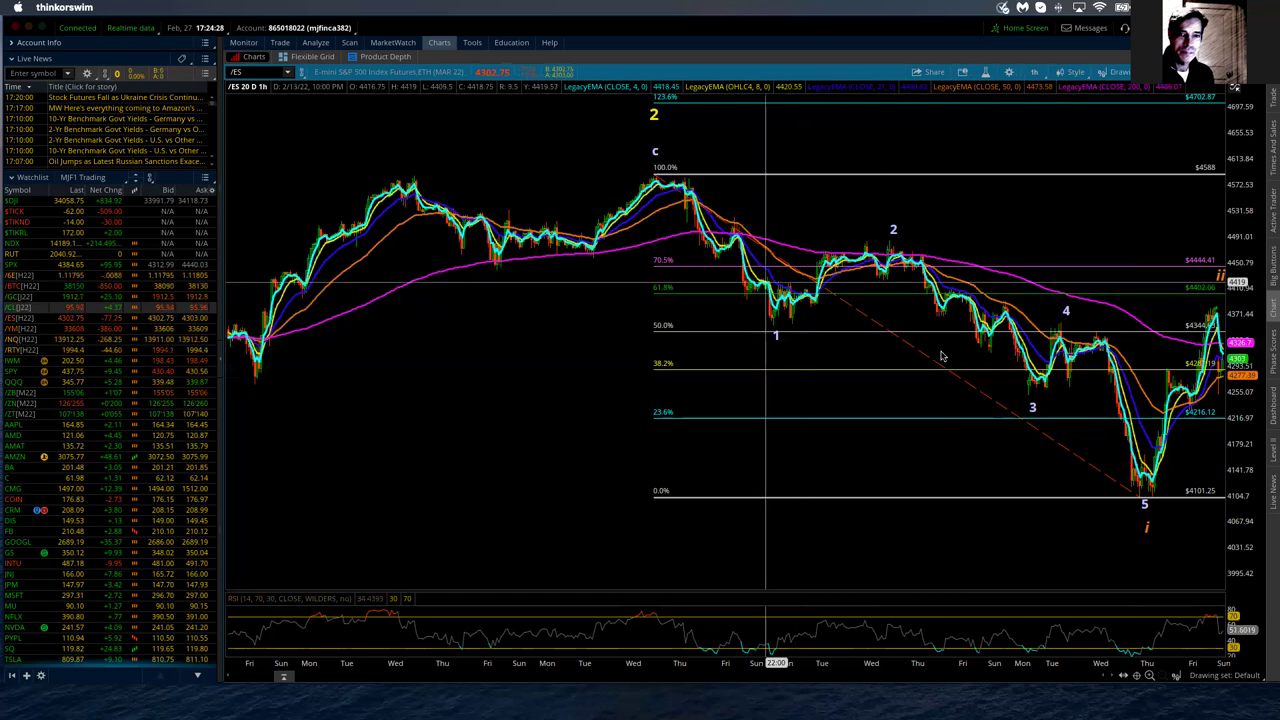
Remove the Fibonacci retracement drawn between the wave c high and the wave 5 low.
{"action": "left_click", "coordinate": [1097, 472]}
{"action": "left_click", "coordinate": [953, 505]}
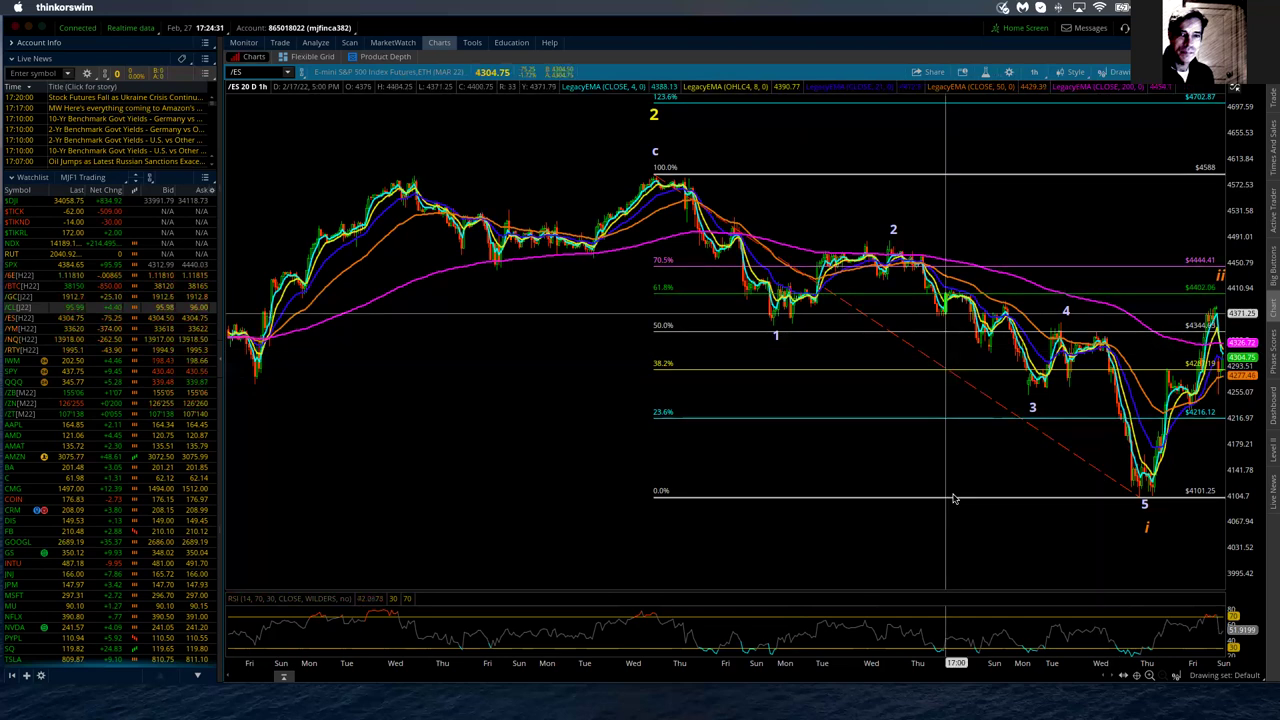
{"action": "left_click", "coordinate": [968, 388]}
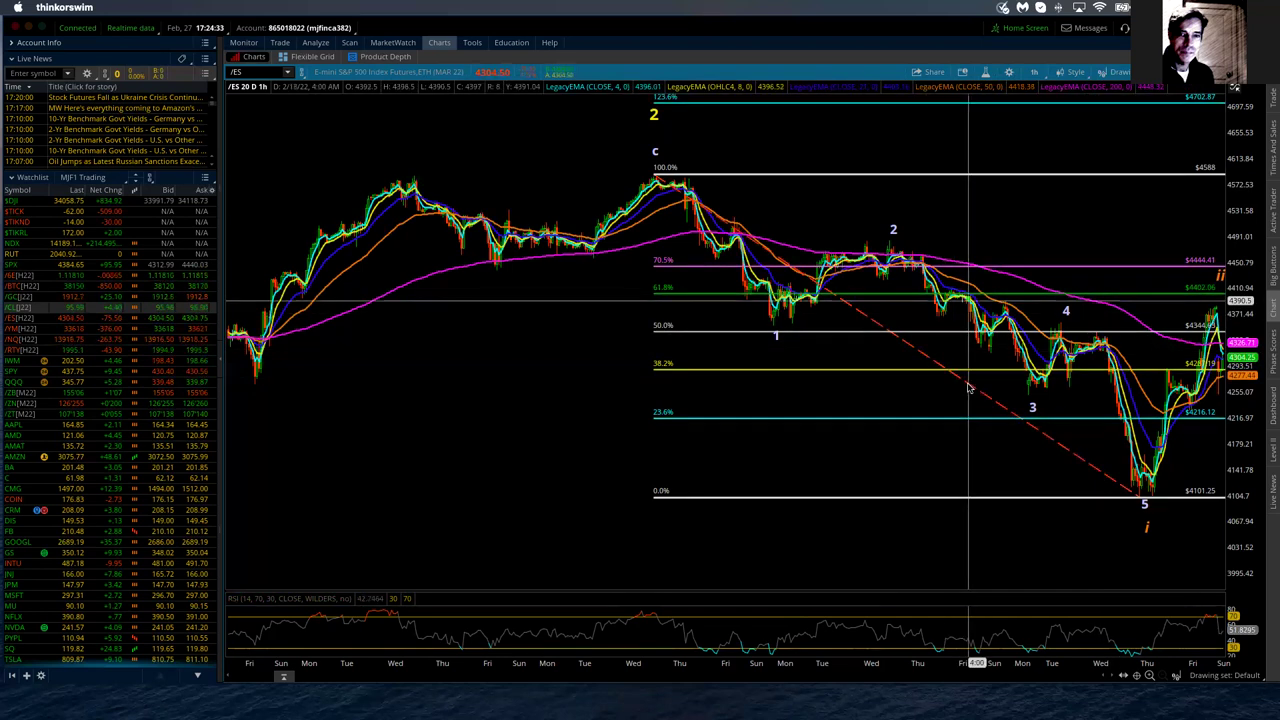
{"action": "right_click", "coordinate": [968, 388]}
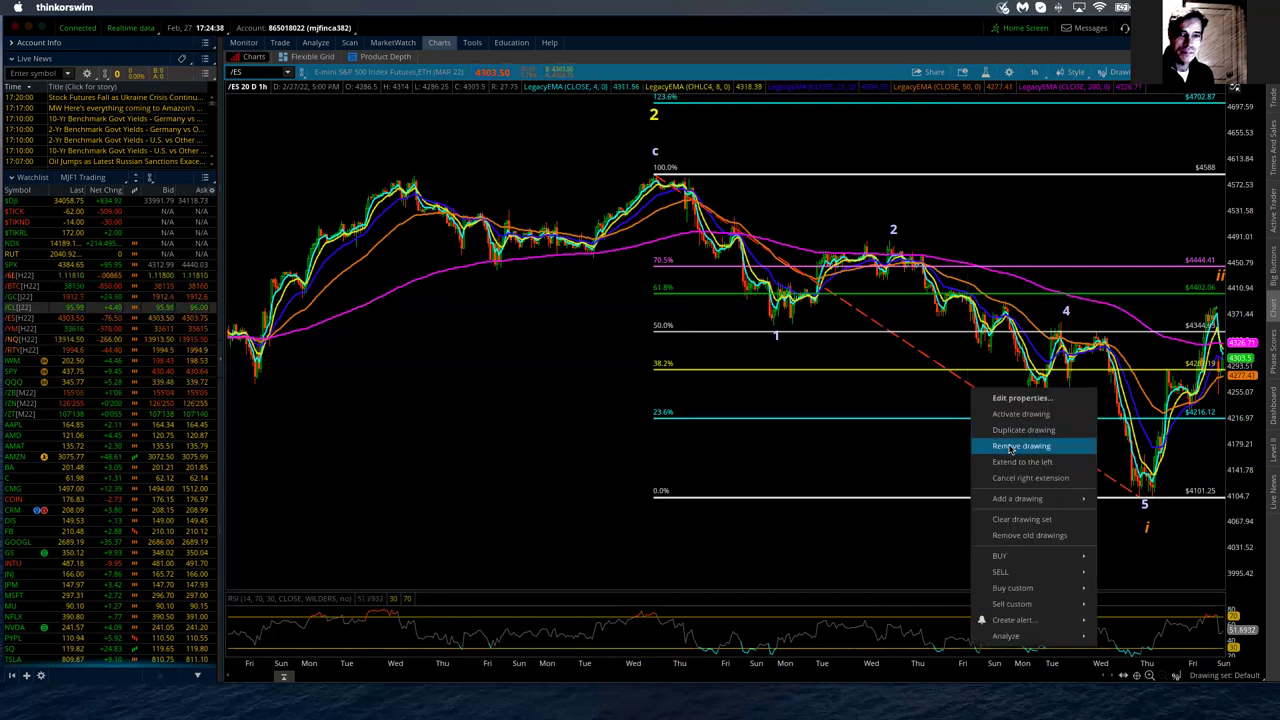
{"action": "left_click", "coordinate": [1010, 447]}
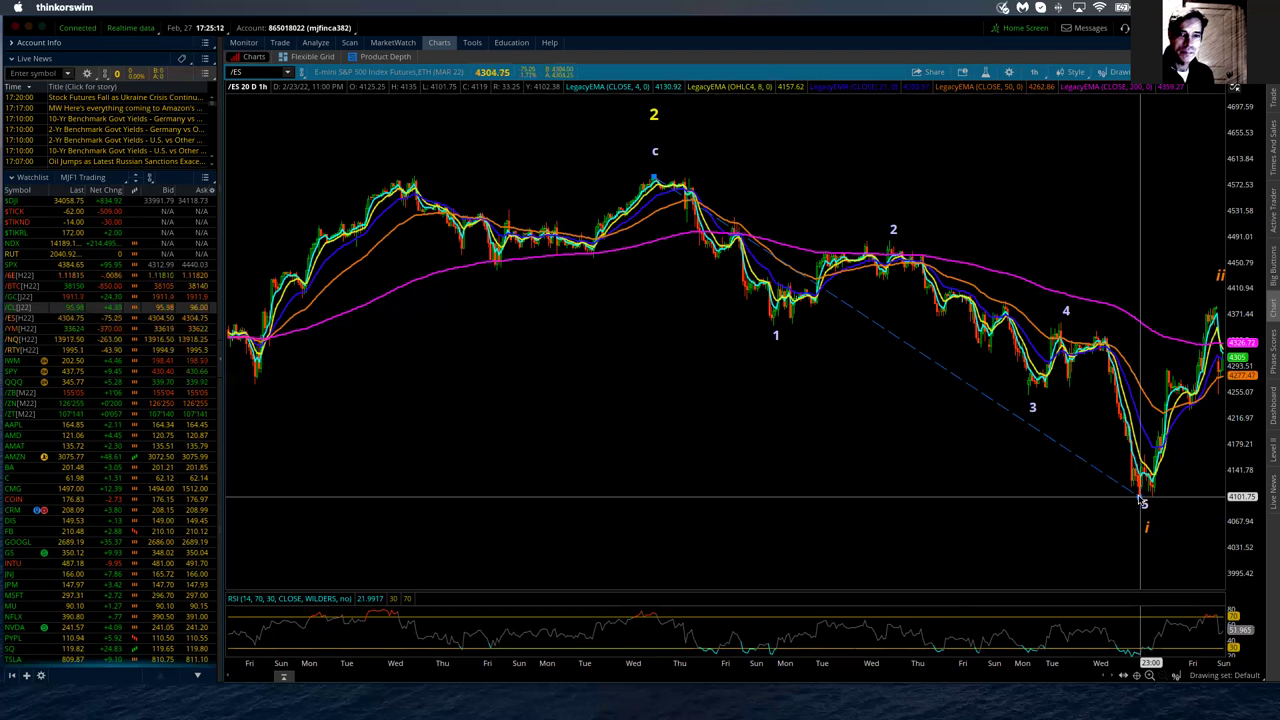
Draw a Fibonacci extension from the wave c high through the wave 5 low, anchored at the wave ii high at 4384.
{"action": "left_click", "coordinate": [1142, 500]}
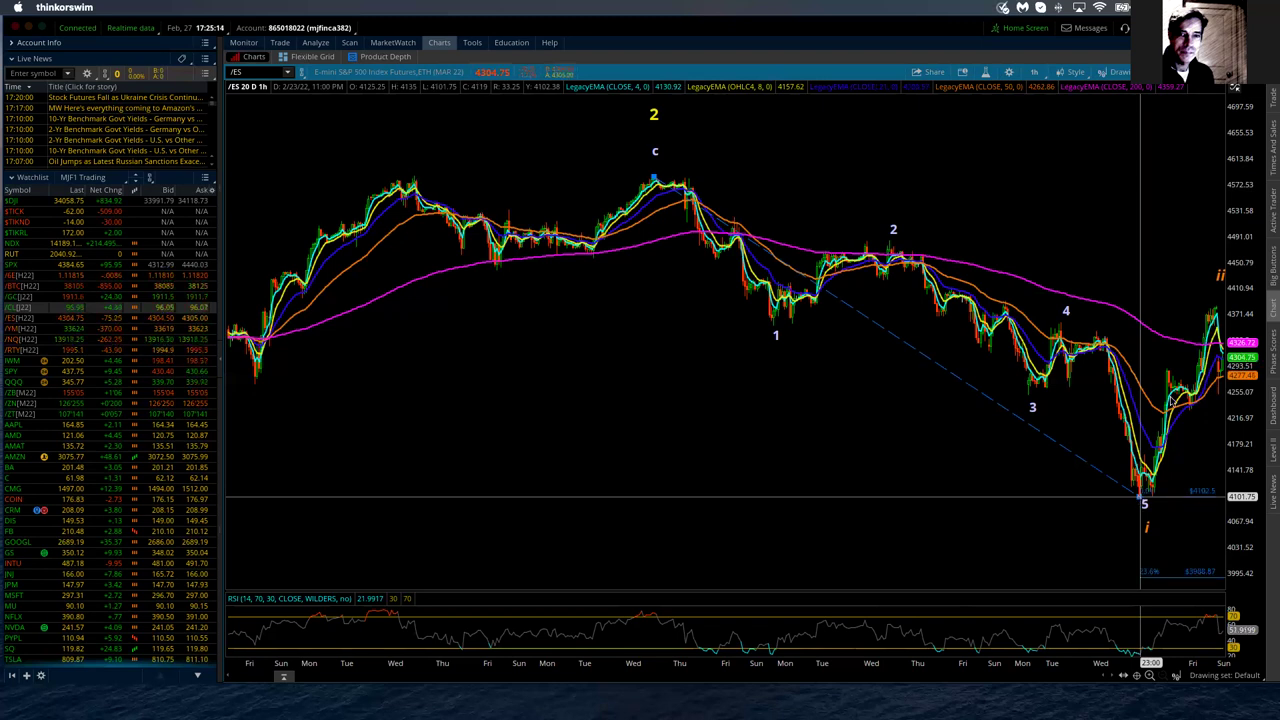
{"action": "left_click", "coordinate": [1218, 307]}
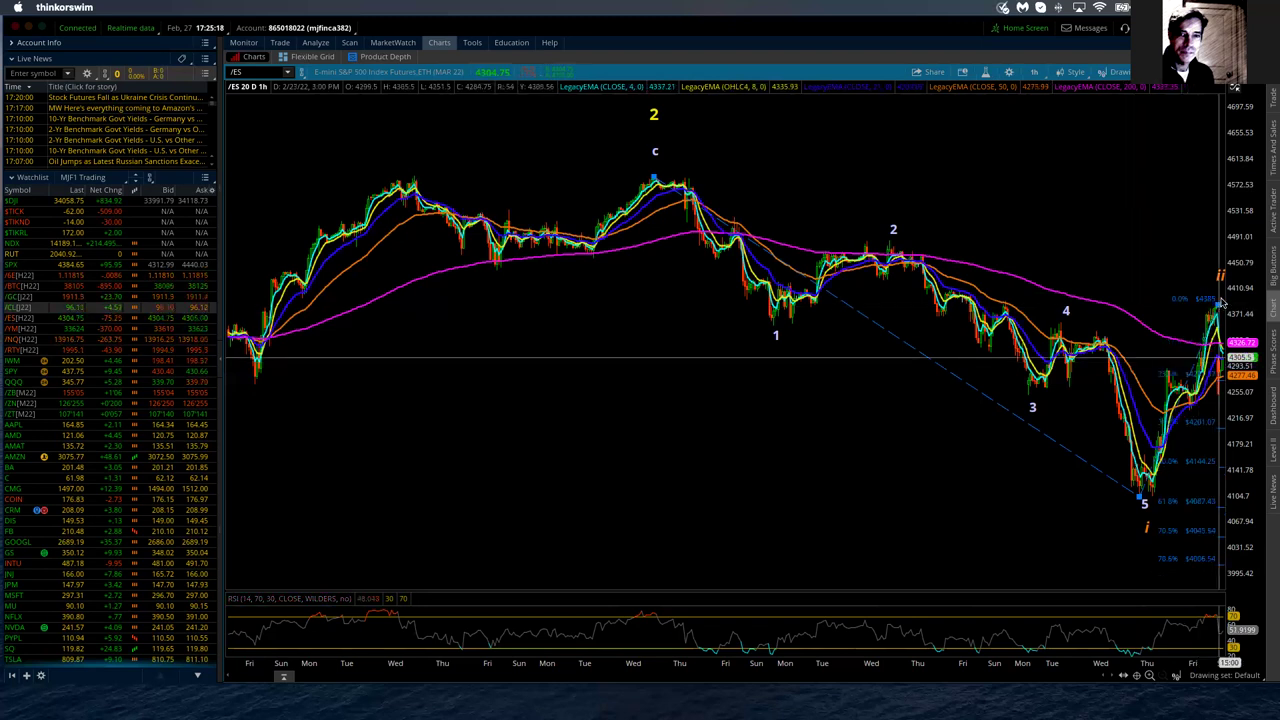
{"action": "left_click_drag", "start_coordinate": [1218, 307], "coordinate": [1212, 307]}
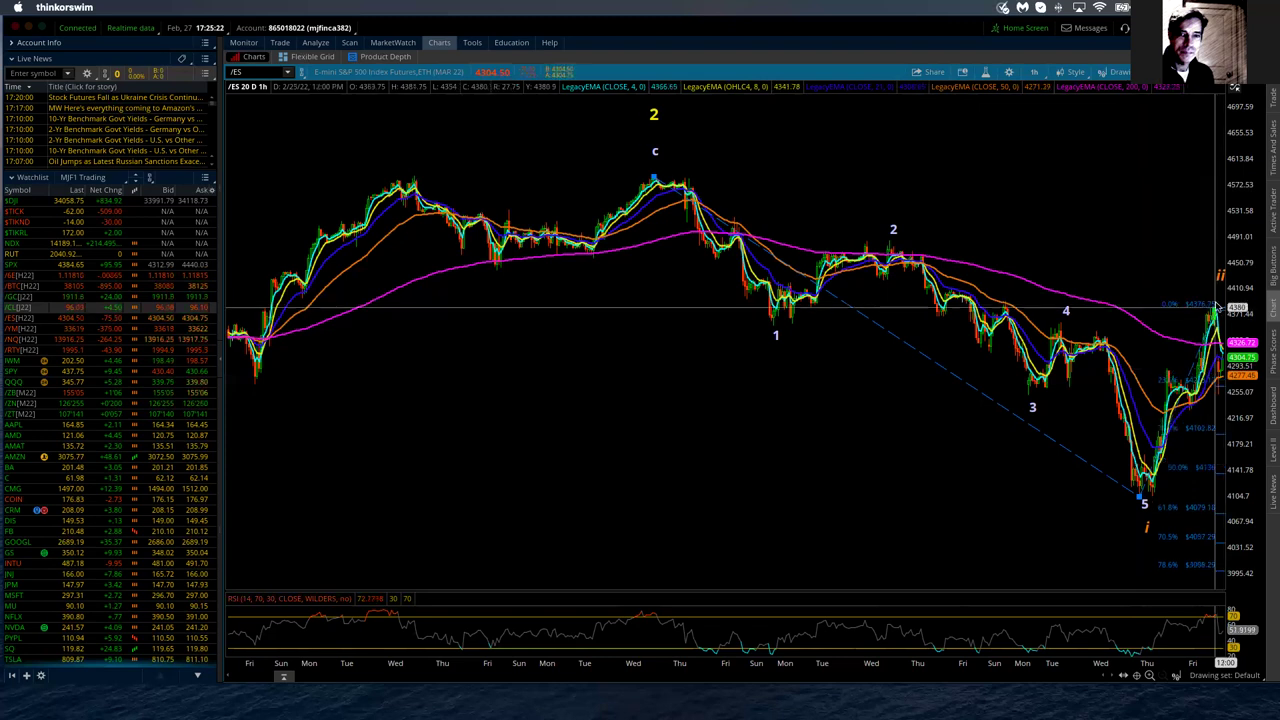
{"action": "left_click_drag", "start_coordinate": [1214, 306], "coordinate": [1218, 308]}
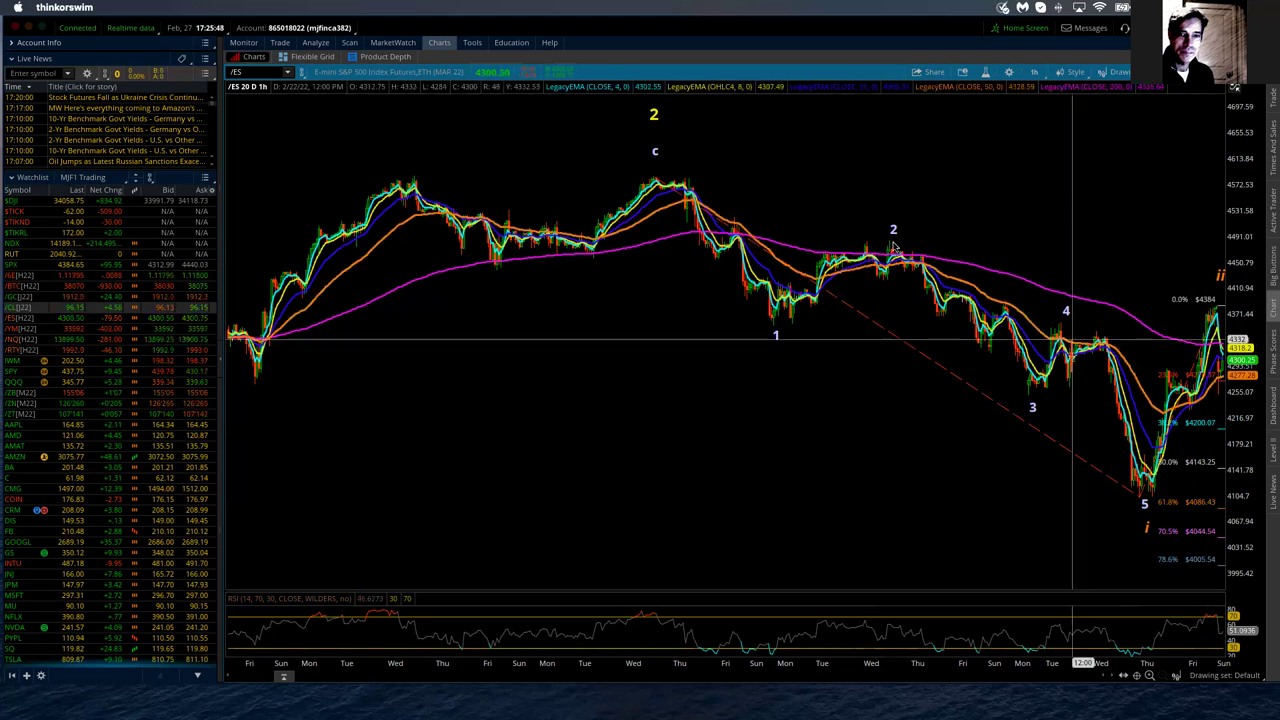
Switch the chart to the 10 D : 30m time frame and zoom in on the latest bars around the Sunday open.
{"action": "mouse_move", "coordinate": [752, 242]}
{"action": "left_mouse_down"}
{"action": "mouse_move", "coordinate": [1004, 258]}
{"action": "mouse_move", "coordinate": [757, 244]}
{"action": "left_mouse_up"}
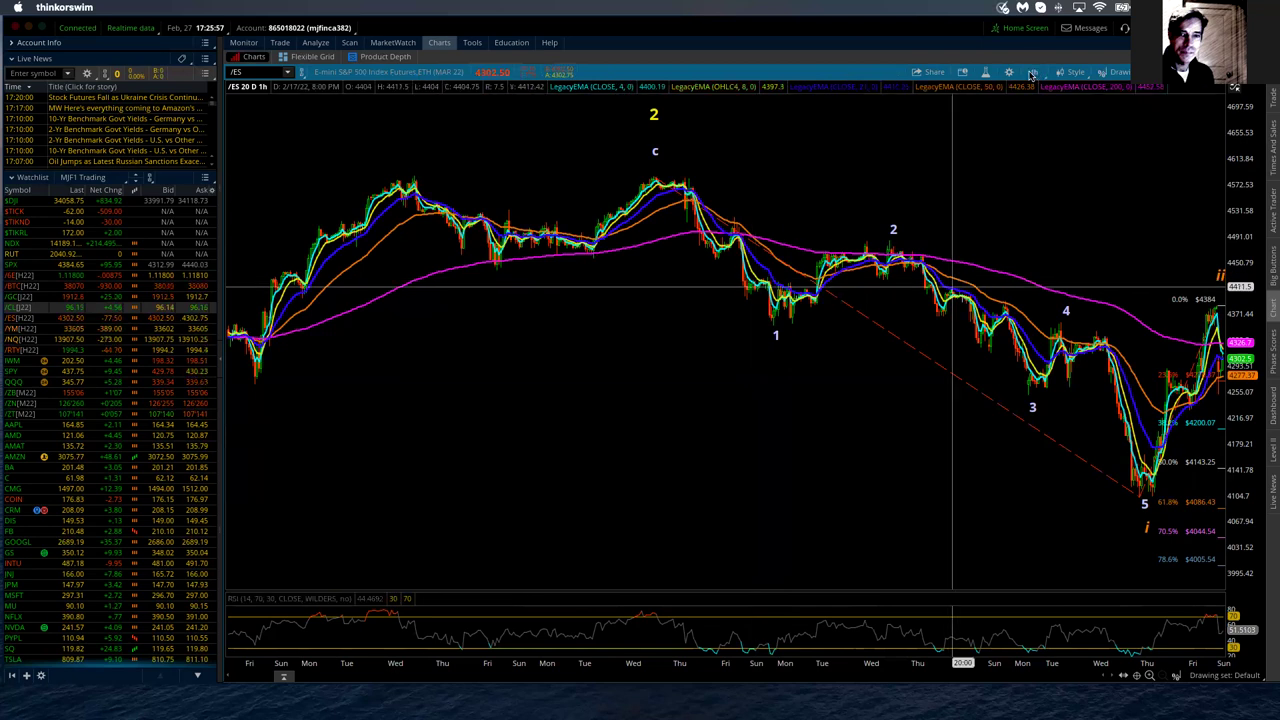
{"action": "left_click", "coordinate": [1032, 75]}
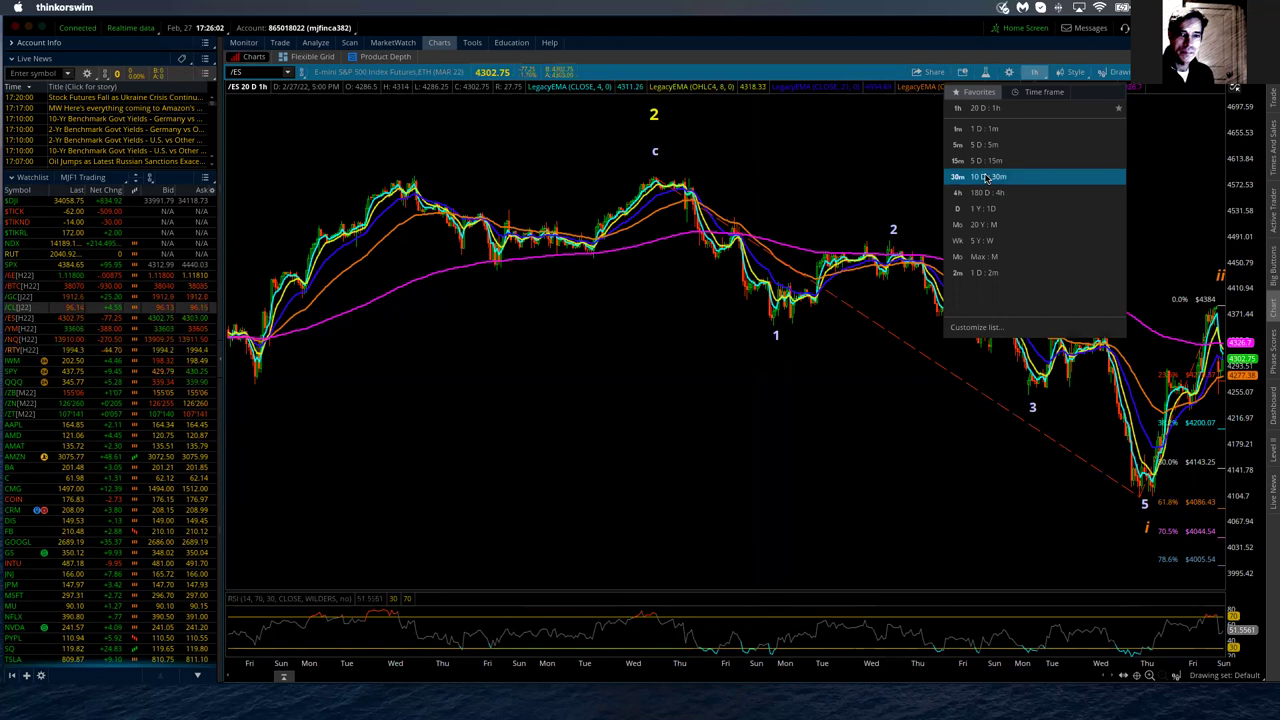
{"action": "left_click", "coordinate": [987, 177]}
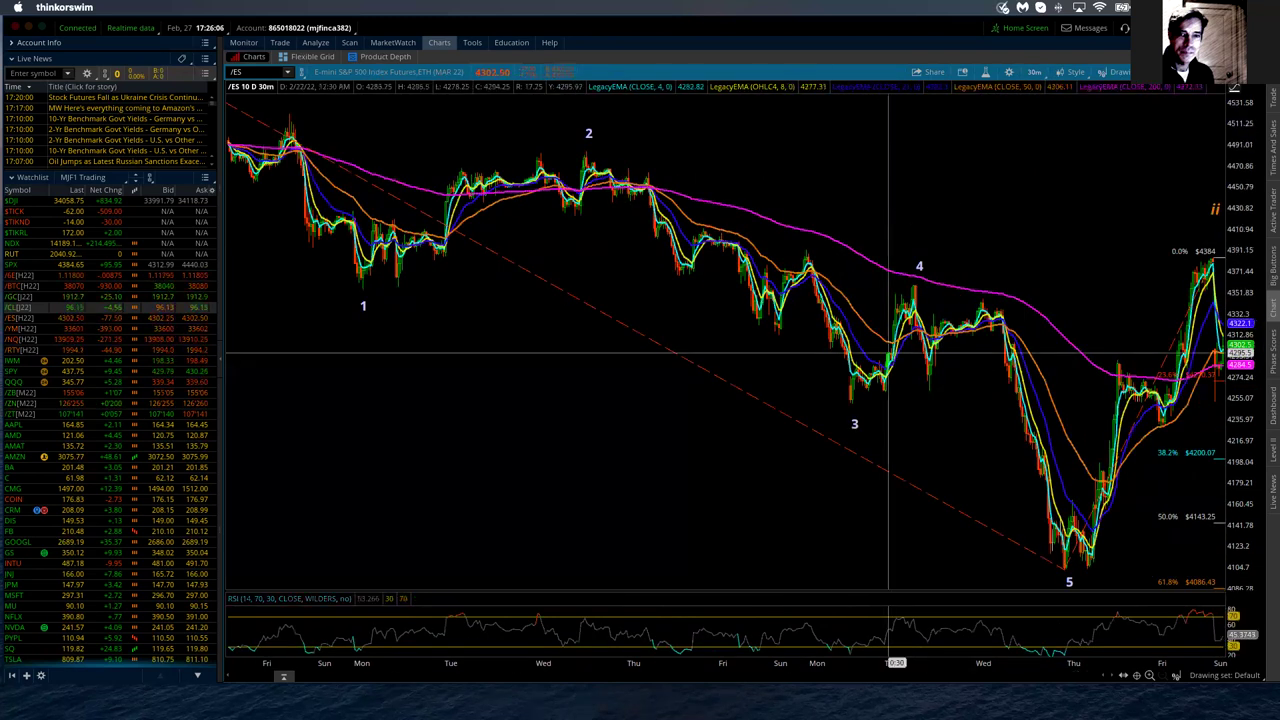
{"action": "left_click_drag", "start_coordinate": [903, 218], "coordinate": [879, 223]}
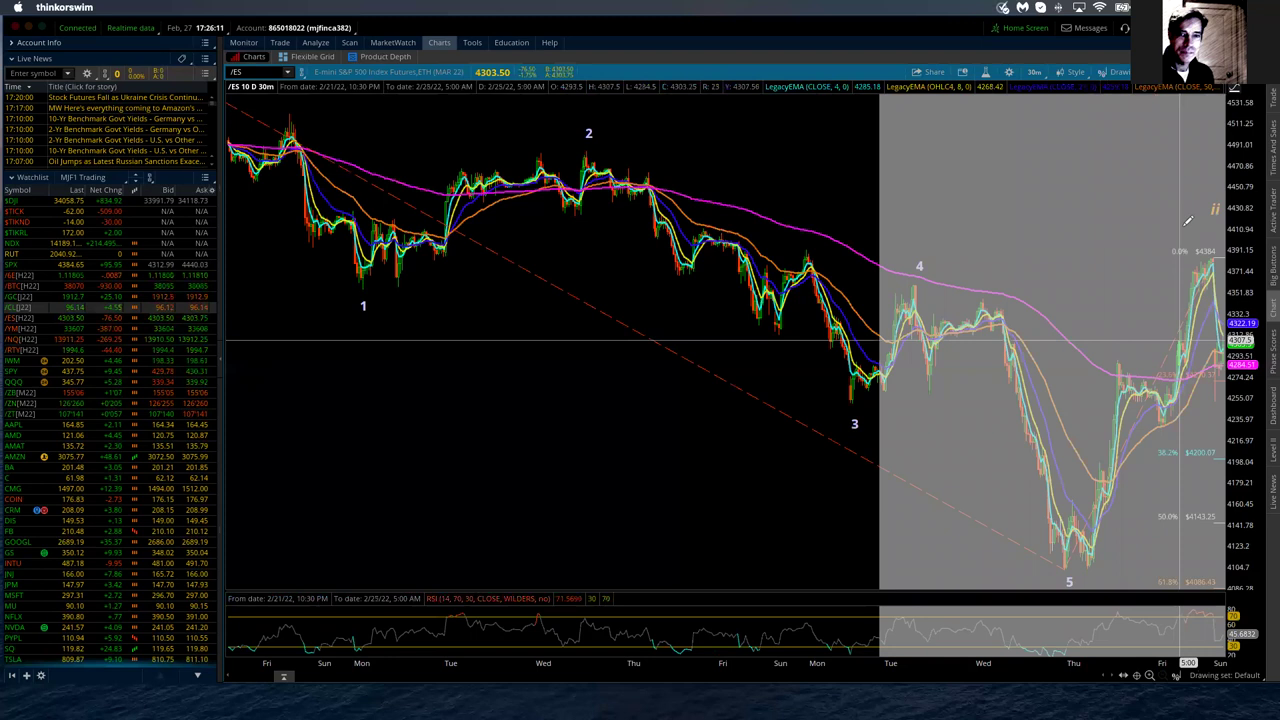
{"action": "left_click_drag", "start_coordinate": [1188, 220], "coordinate": [1188, 220]}
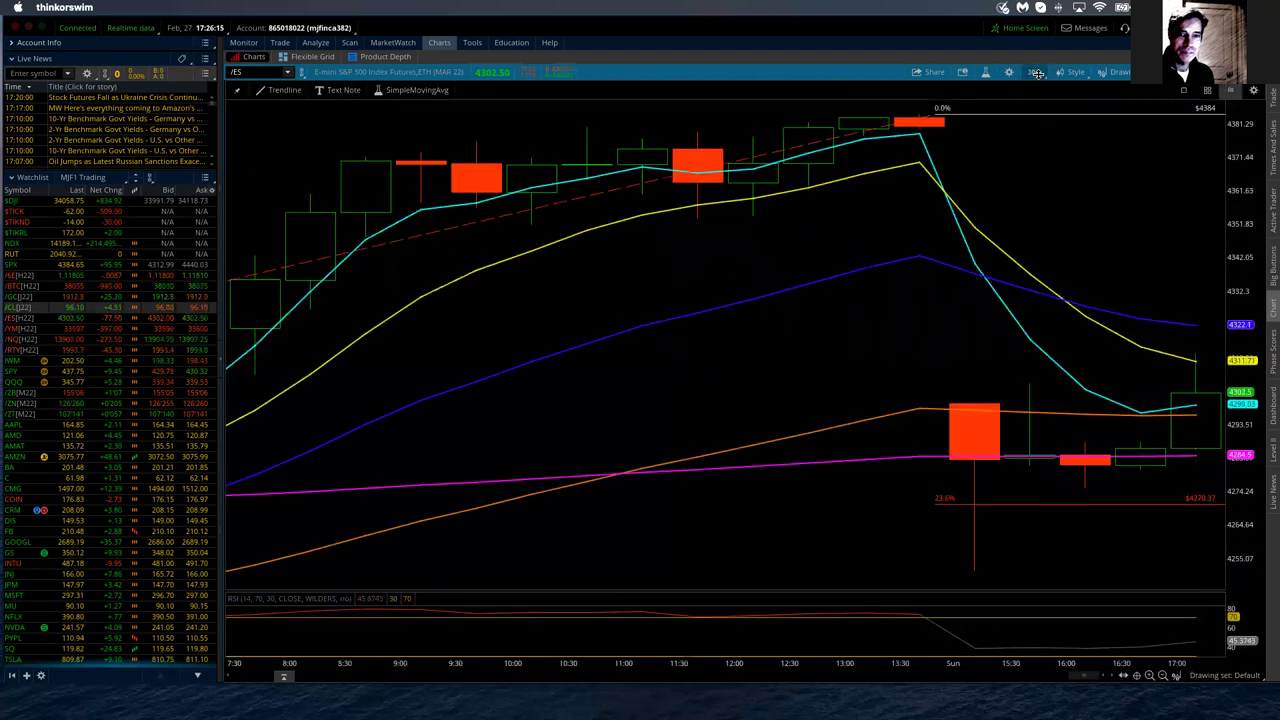
Return the chart to the 20 D : 1h time frame.
{"action": "left_click", "coordinate": [1036, 73]}
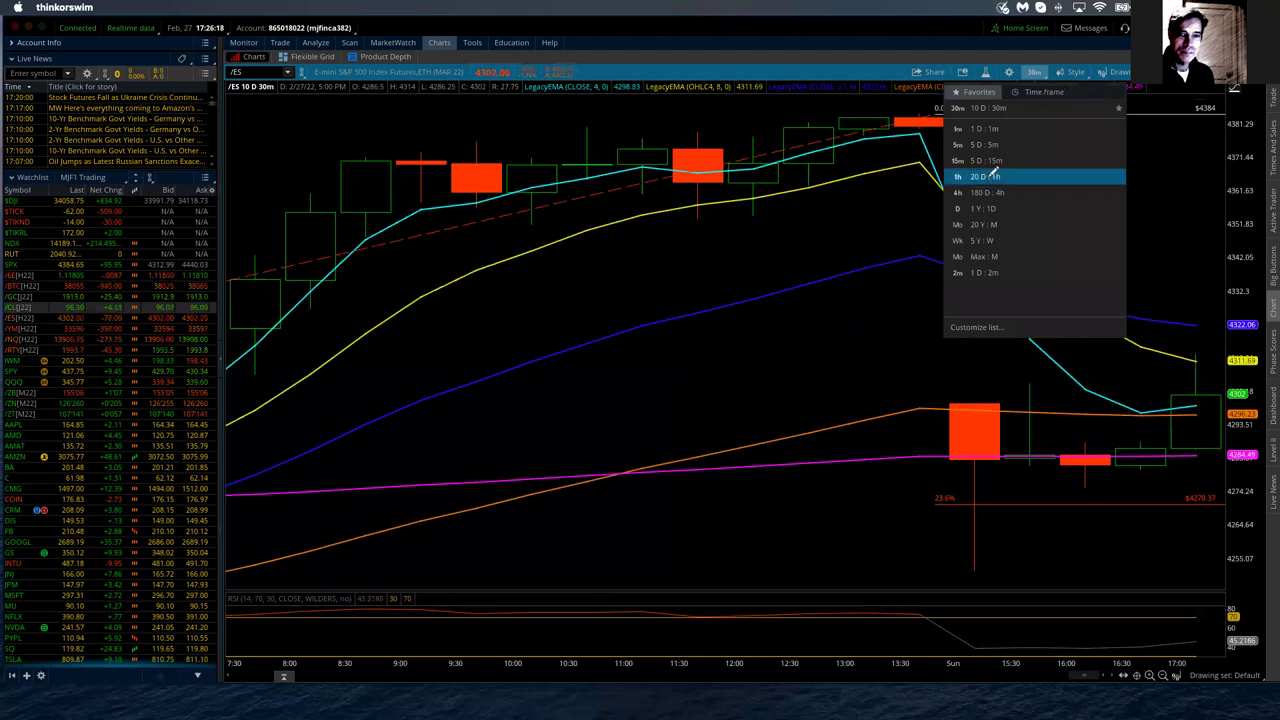
{"action": "left_click", "coordinate": [993, 176]}
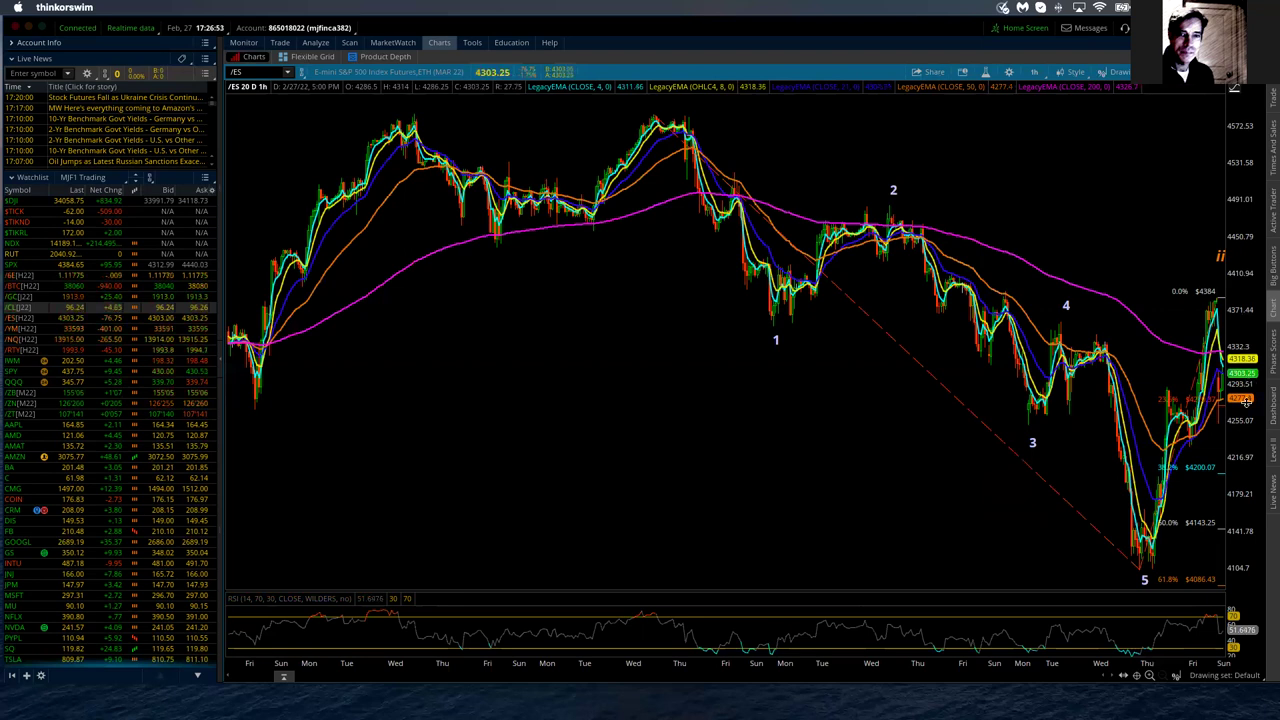
Compress the price scale and examine the Fibonacci extension's downside targets down to the 170.5% level.
{"action": "left_click_drag", "start_coordinate": [1246, 402], "coordinate": [1238, 532]}
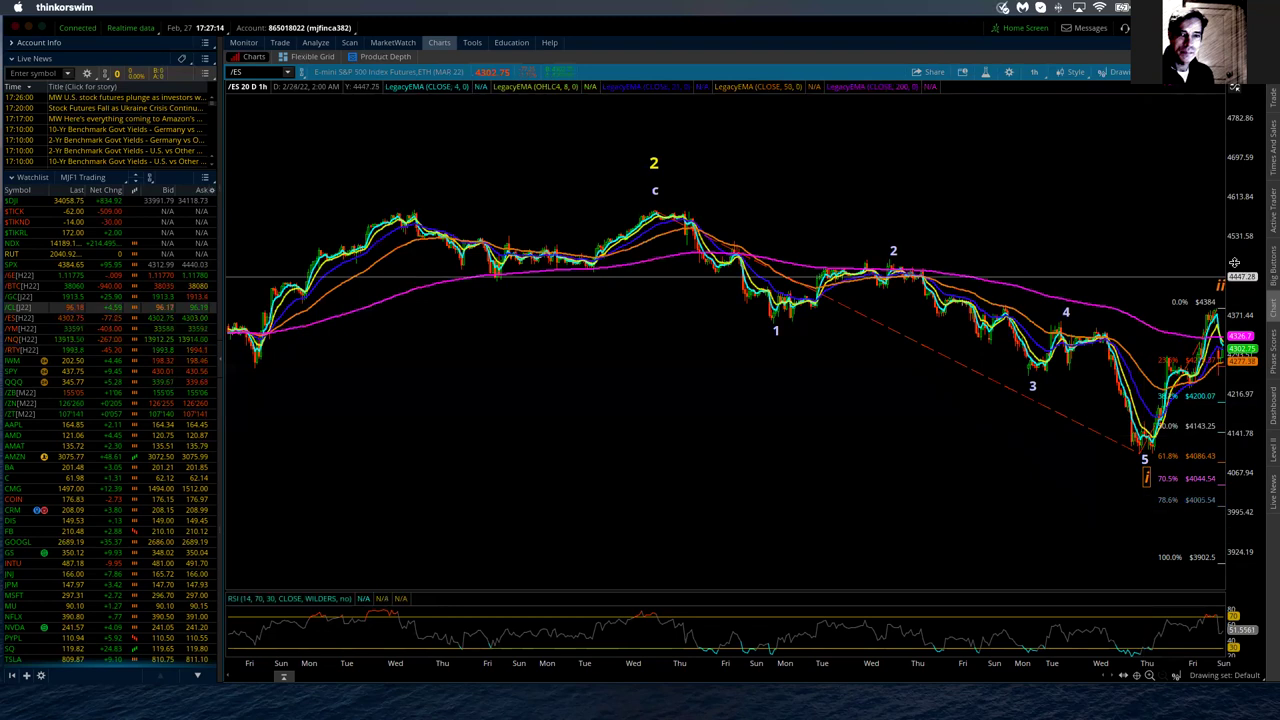
{"action": "left_click_drag", "start_coordinate": [1240, 275], "coordinate": [1203, 521]}
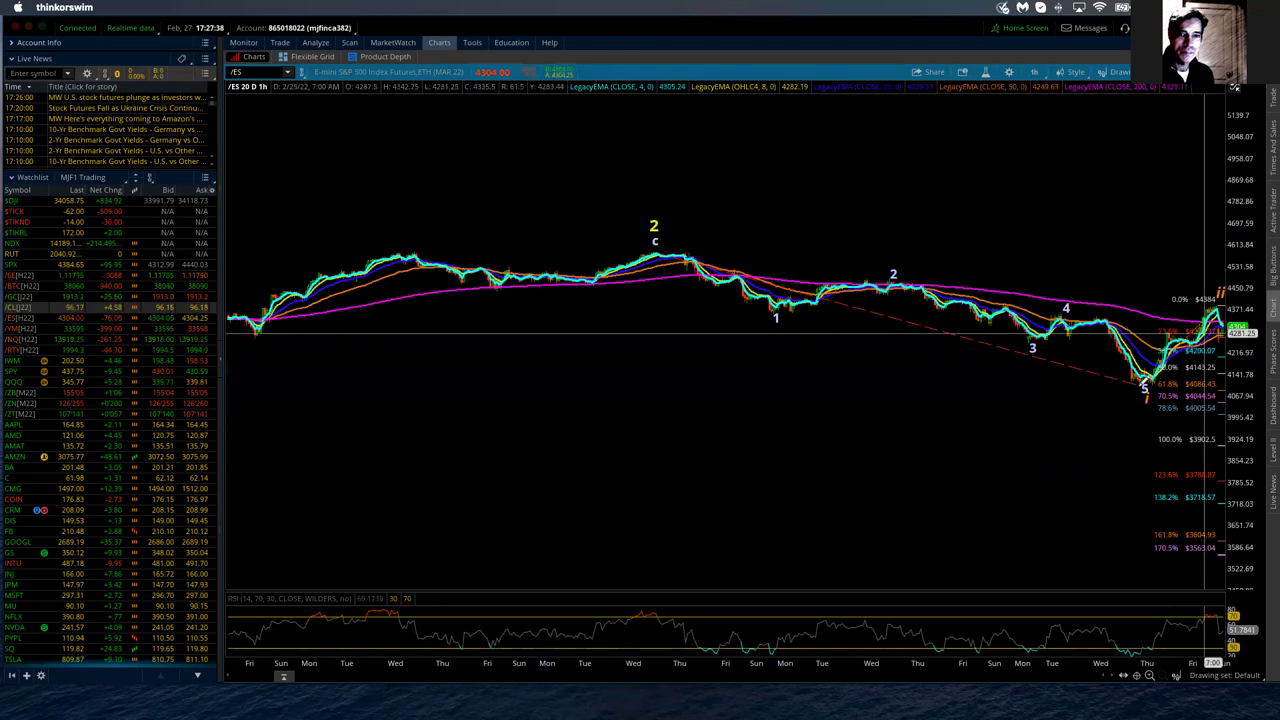
{"action": "mouse_move", "coordinate": [1140, 381]}
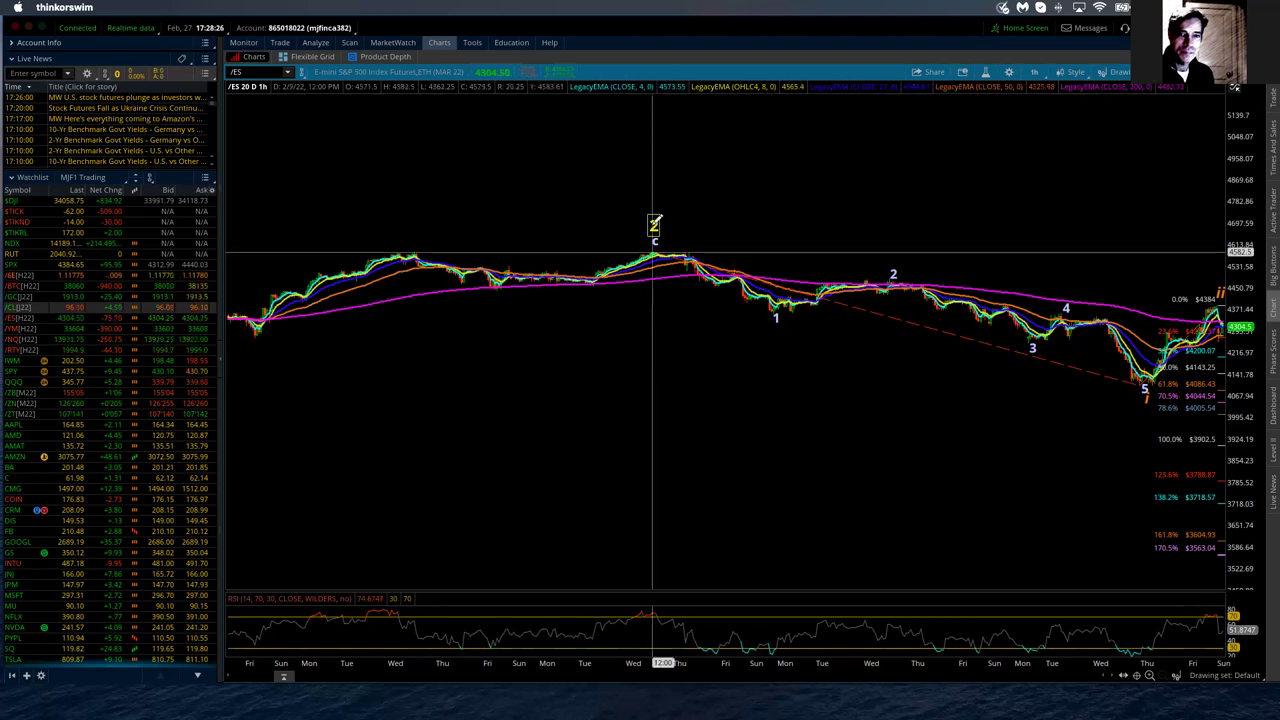
Switch the /ES chart to the 1 Y : 1D time frame.
{"action": "left_click", "coordinate": [1034, 72]}
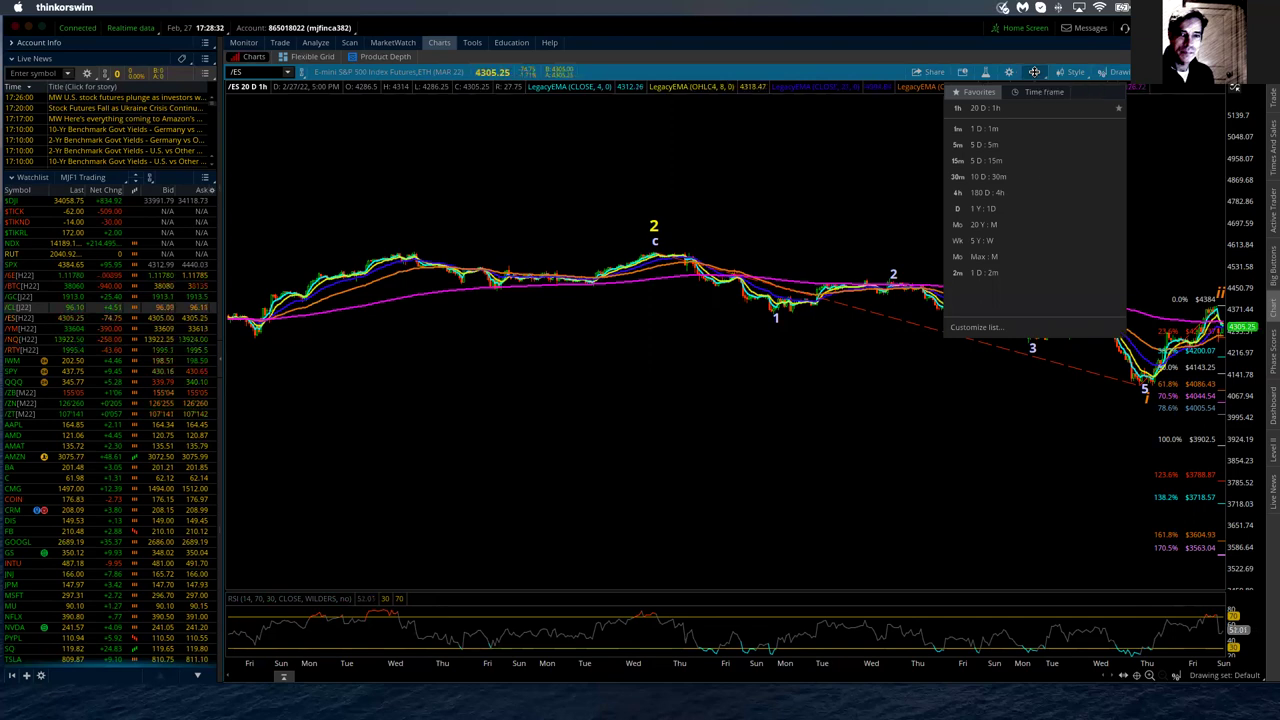
{"action": "left_click", "coordinate": [1034, 72]}
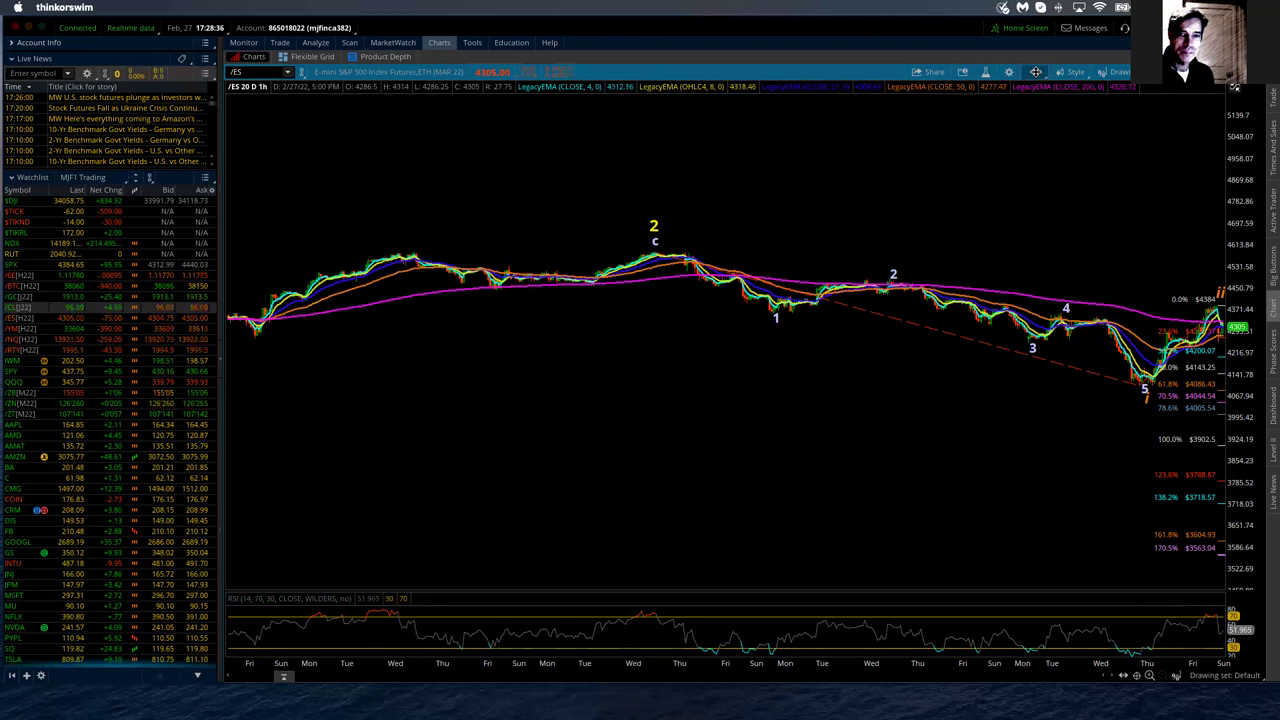
{"action": "left_click", "coordinate": [1035, 72]}
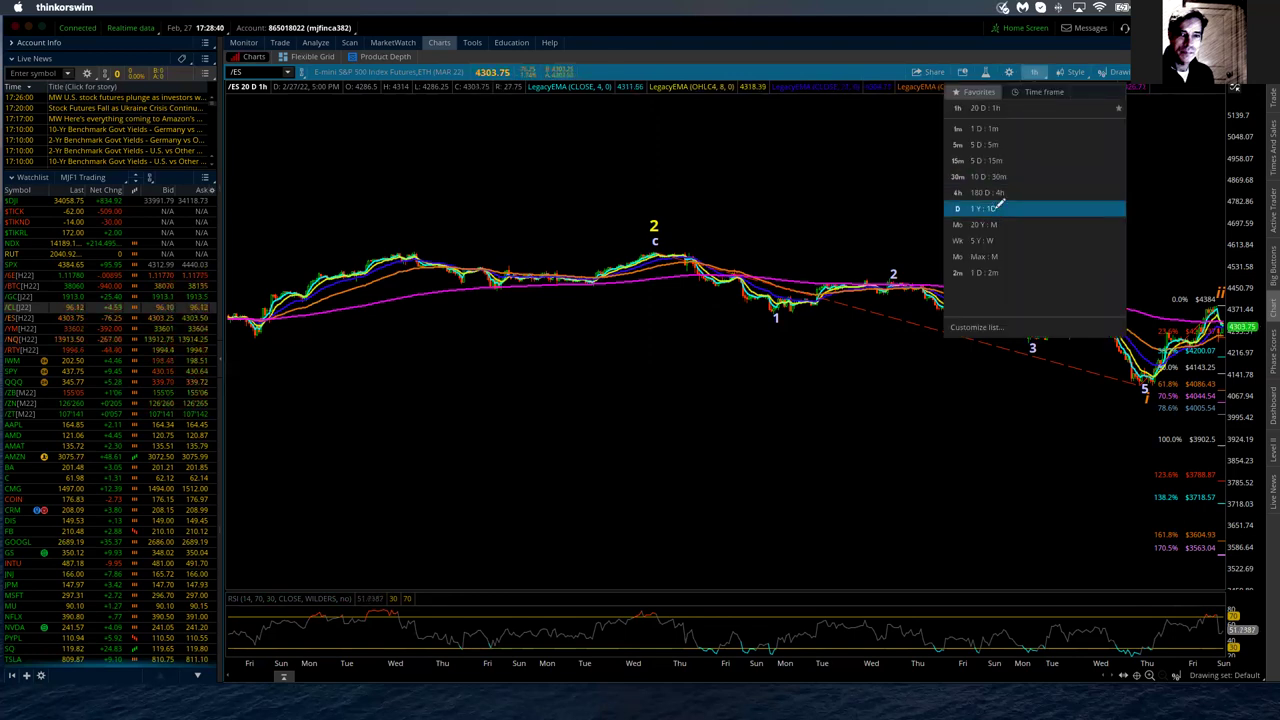
{"action": "left_click", "coordinate": [998, 206]}
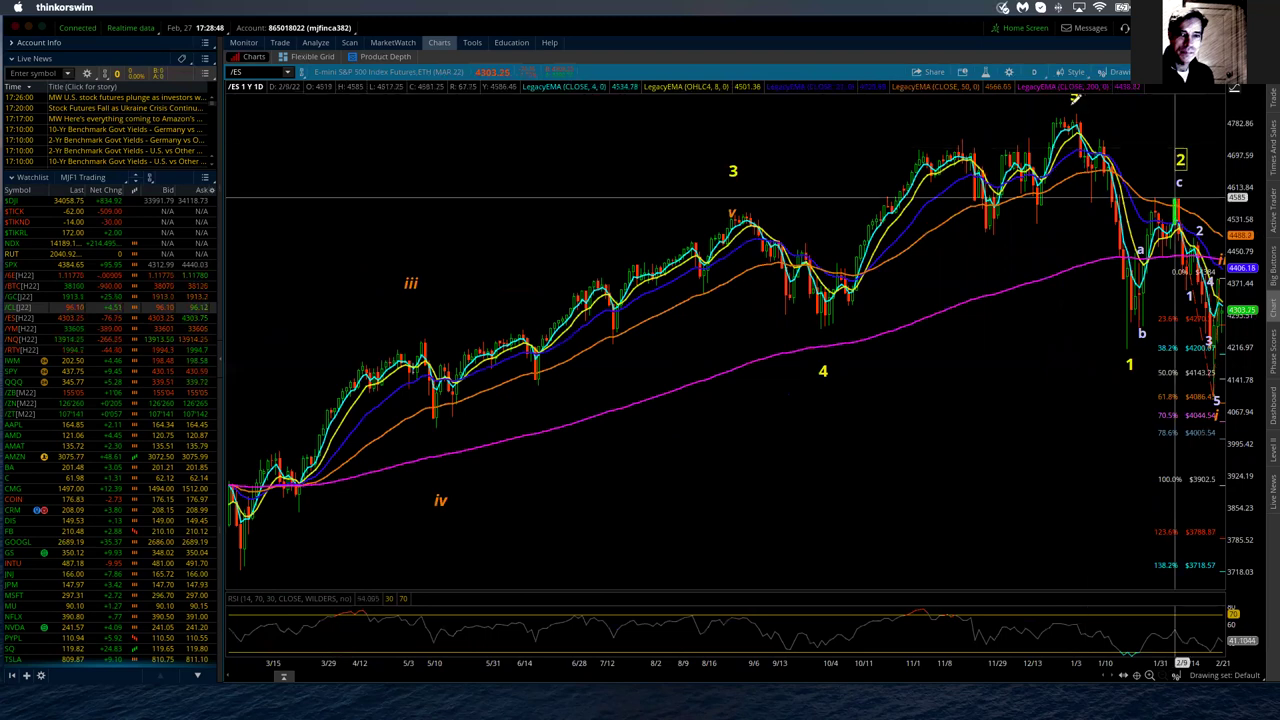
Draw a Fibonacci extension from the yellow wave 5 high at 4806 through the wave 1 low at 4213, anchored at the wave 2 high at 4583.
{"action": "left_click", "coordinate": [1076, 112]}
{"action": "left_click", "coordinate": [1114, 293]}
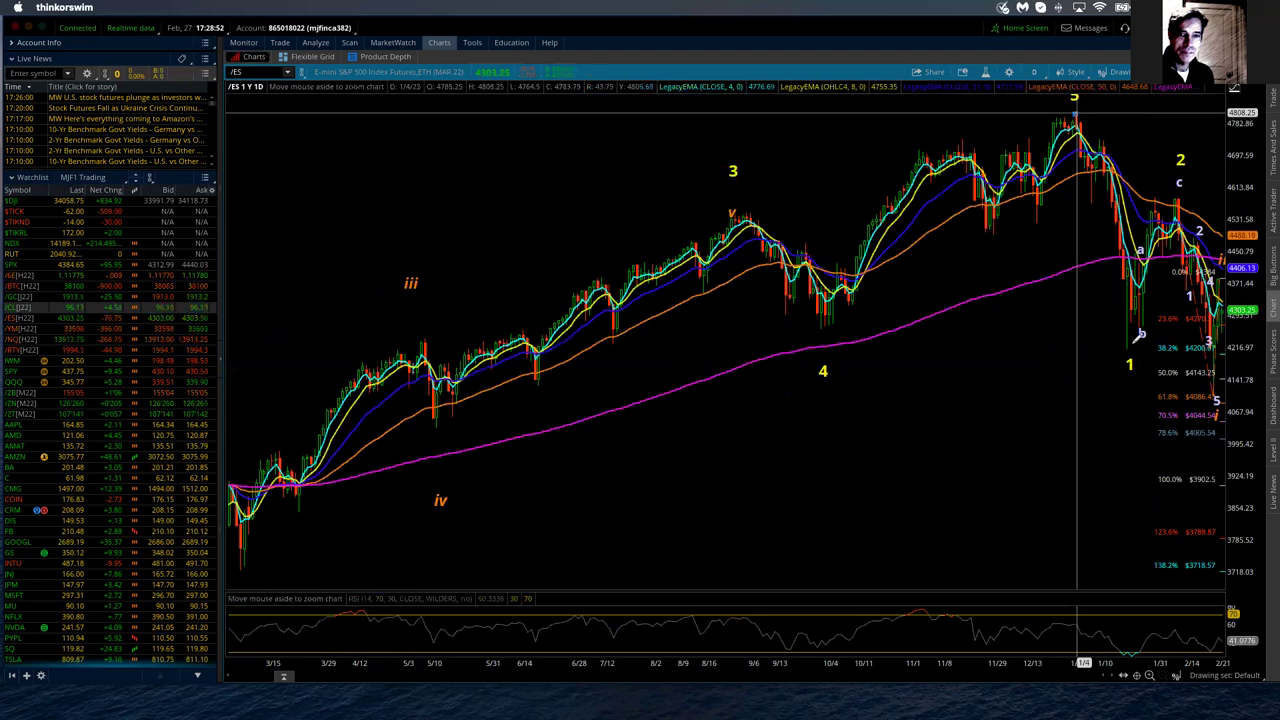
{"action": "left_click", "coordinate": [1128, 347]}
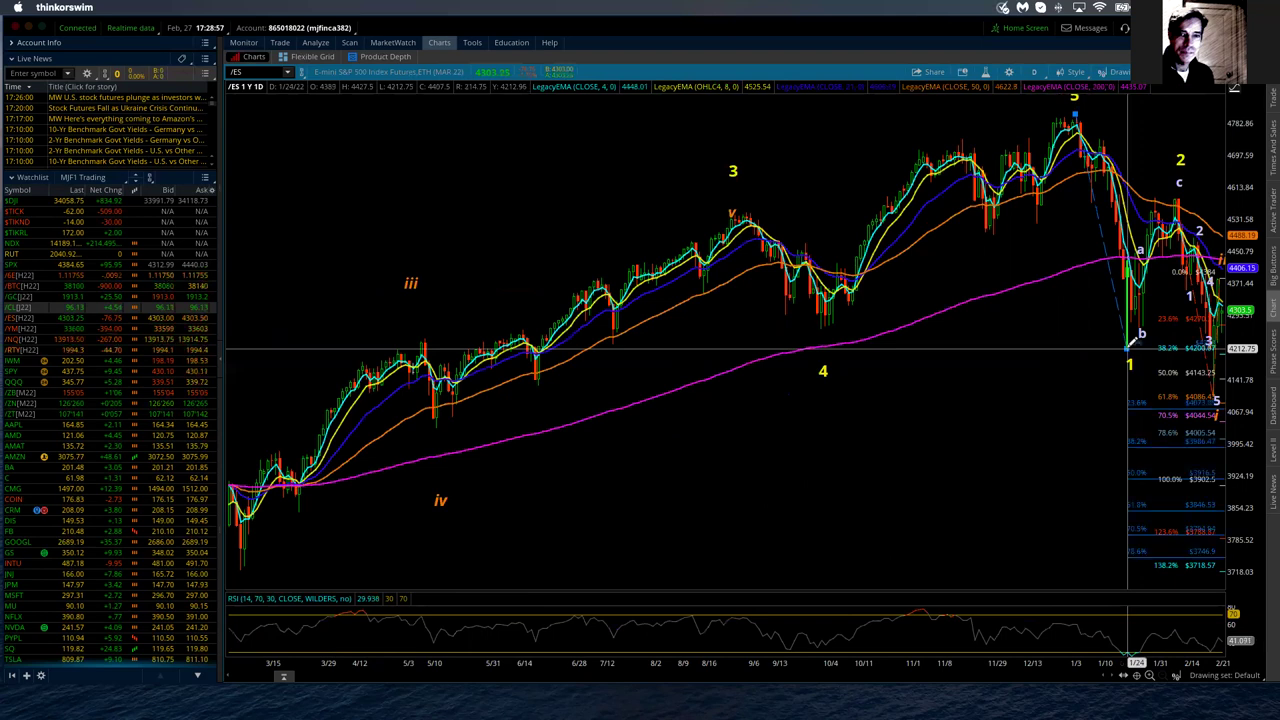
{"action": "left_click", "coordinate": [1180, 189]}
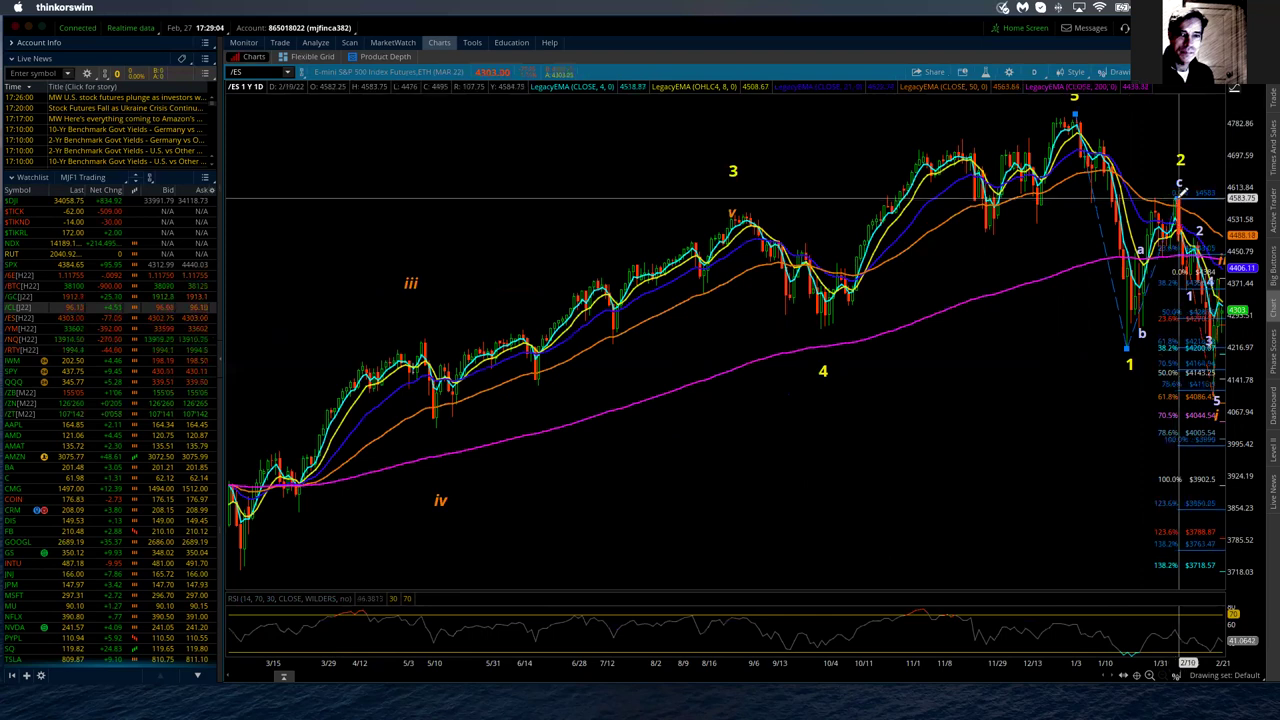
{"action": "left_click", "coordinate": [1181, 188]}
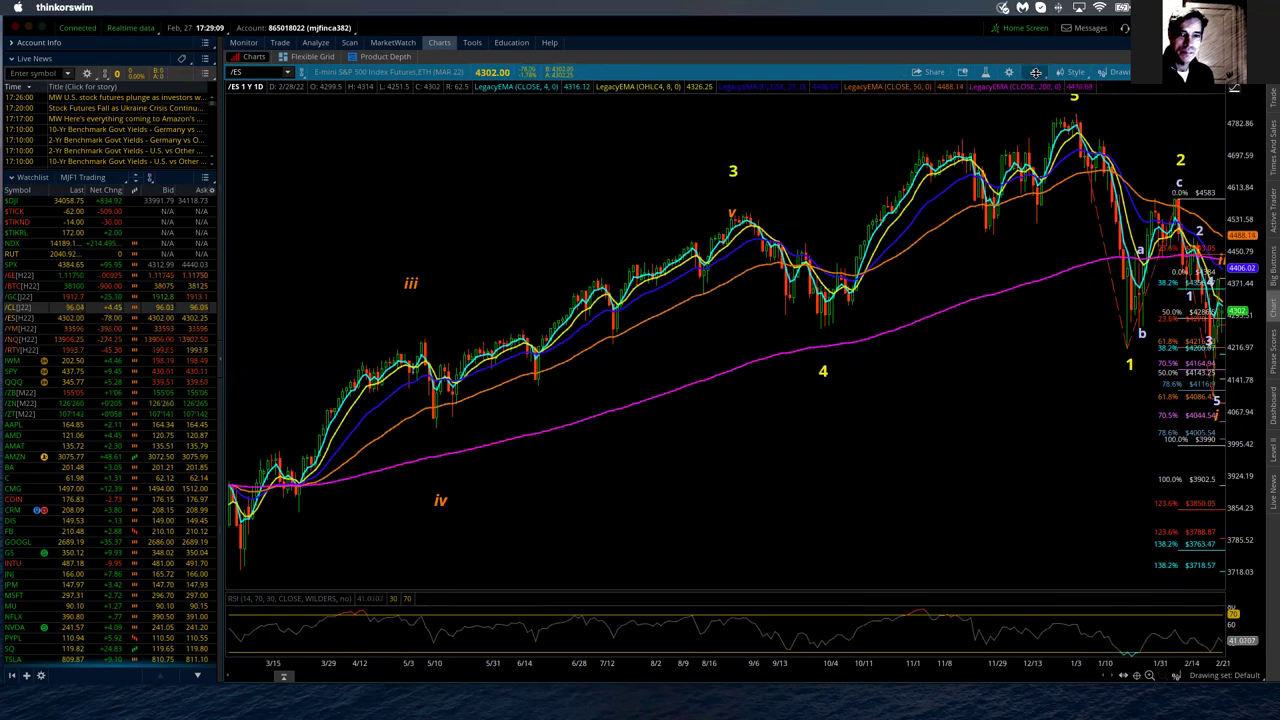
Return the chart to the 20 D : 1h time frame and examine the larger extension's levels from 100% down to 170.5%.
{"action": "left_click", "coordinate": [1036, 73]}
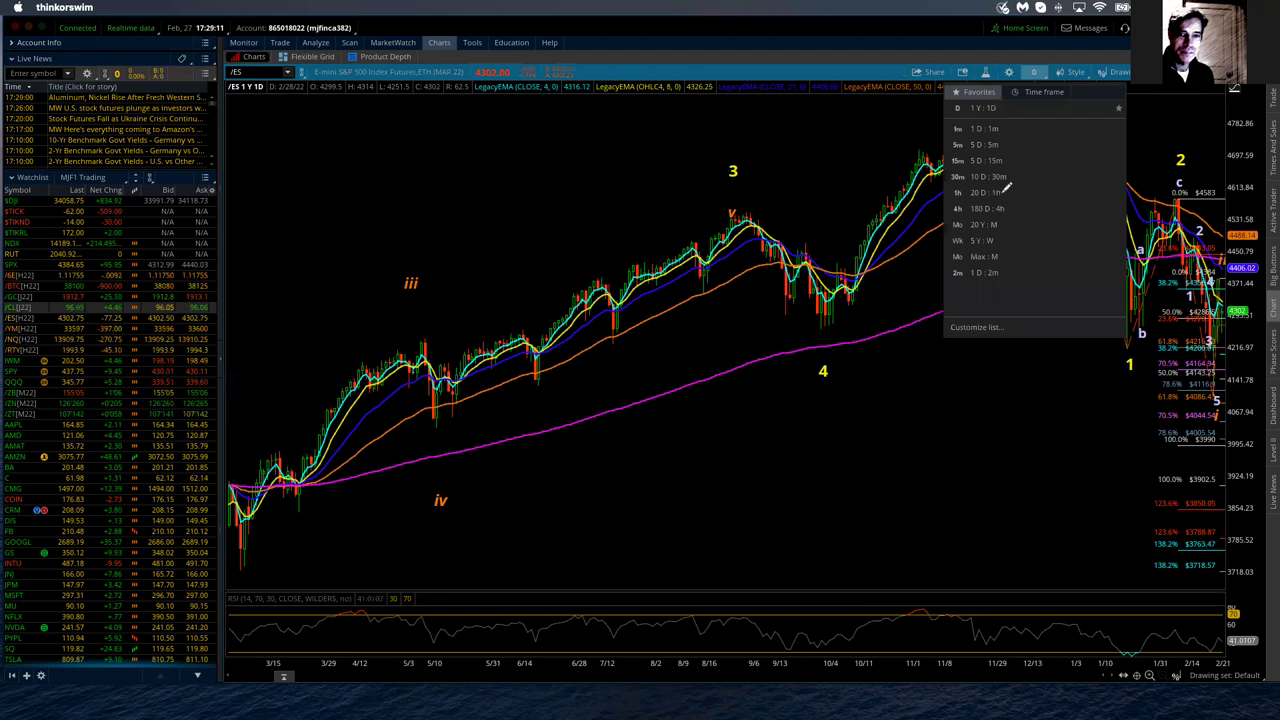
{"action": "left_click", "coordinate": [1000, 192]}
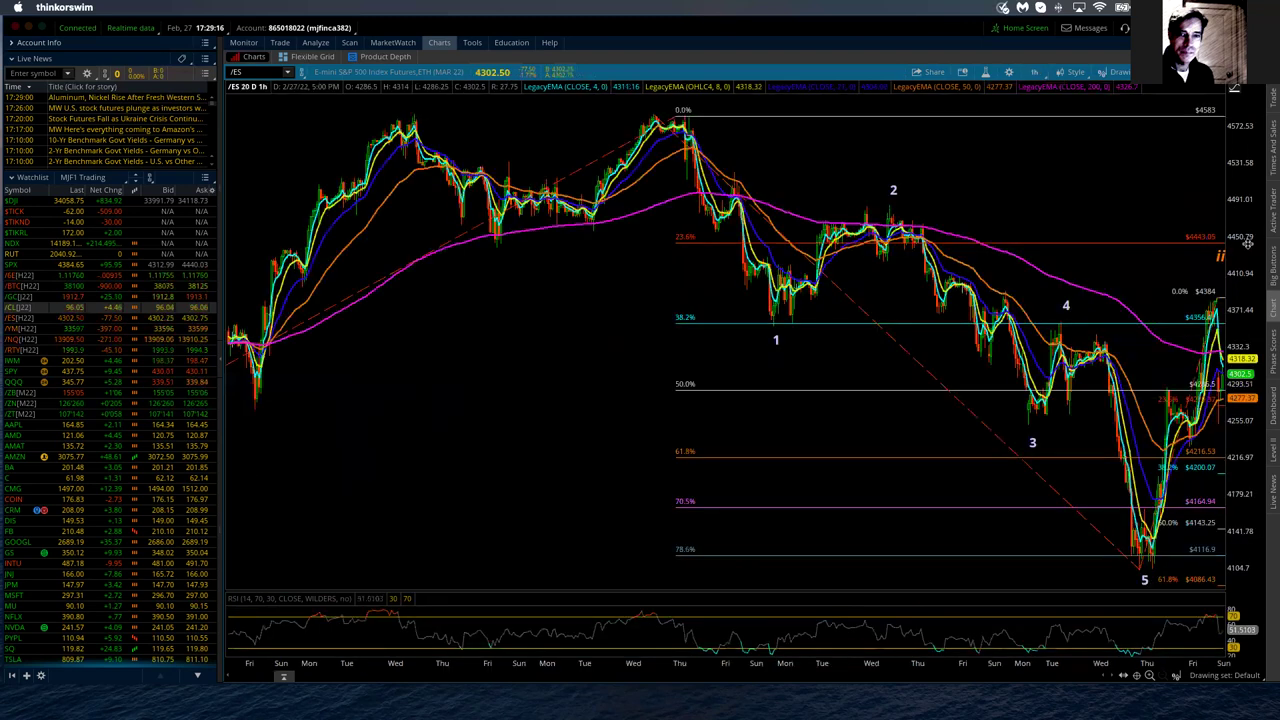
{"action": "left_click_drag", "start_coordinate": [1248, 244], "coordinate": [1254, 438]}
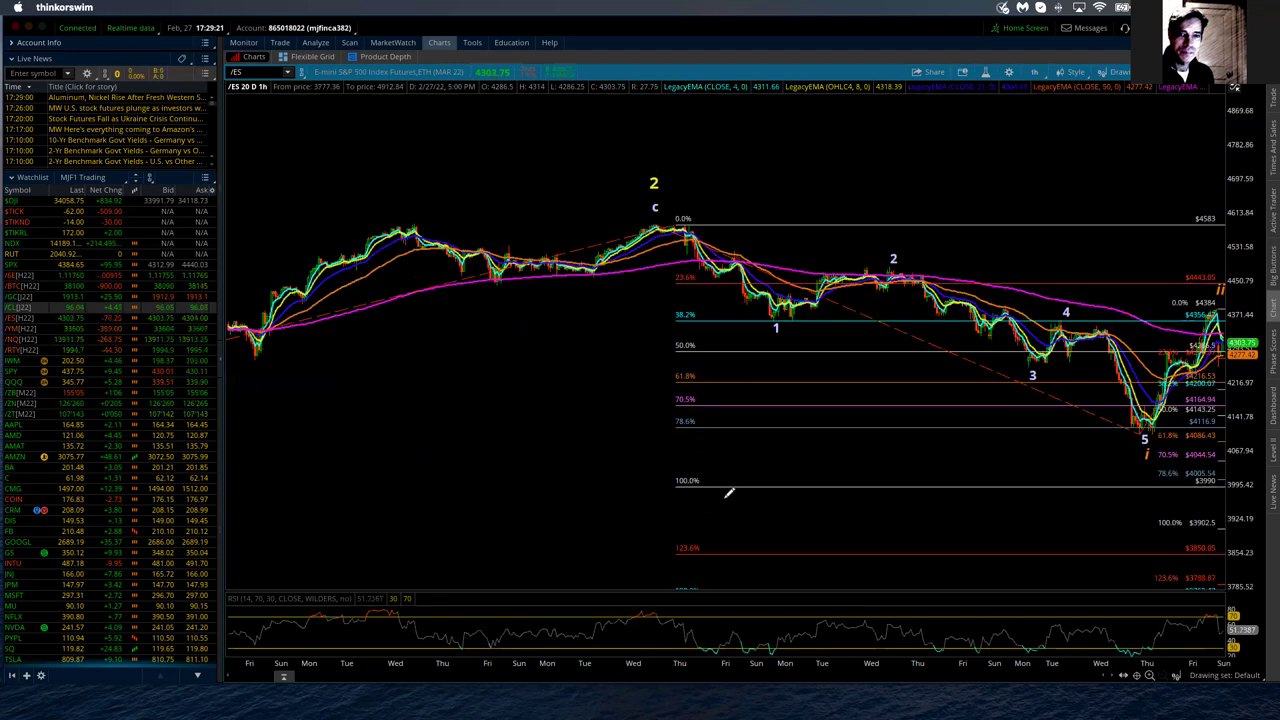
{"action": "left_click", "coordinate": [653, 207]}
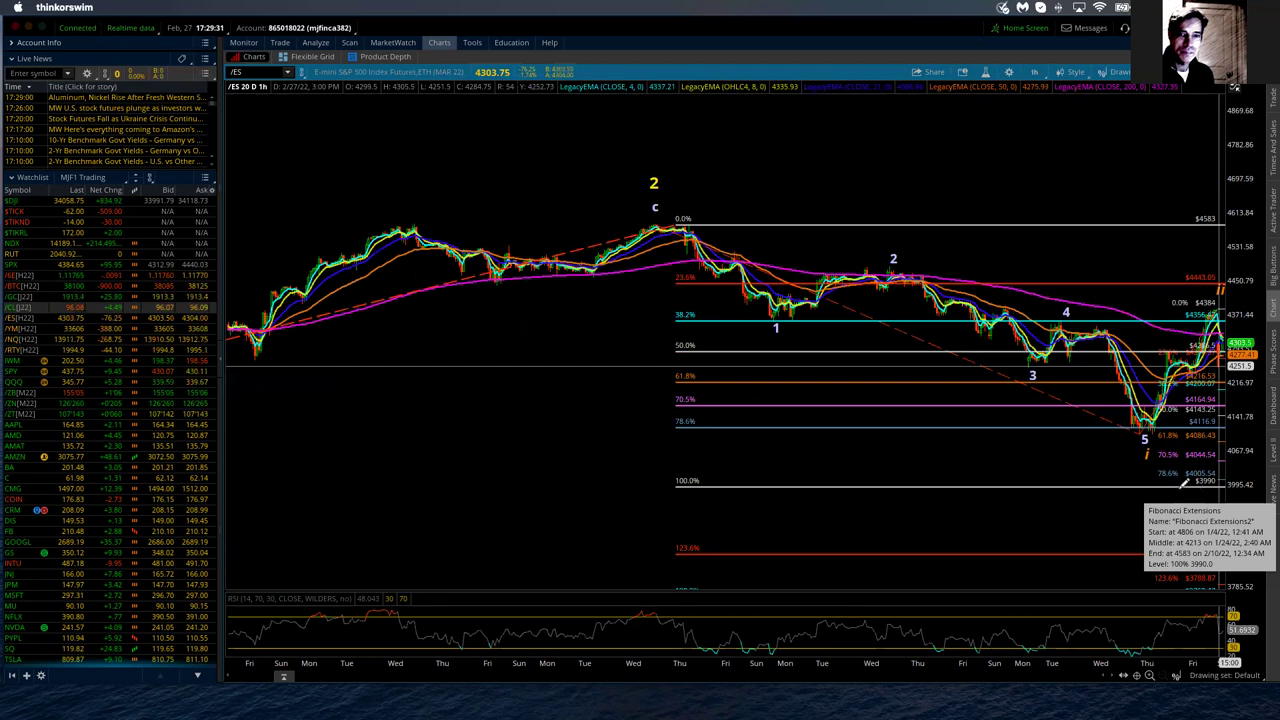
{"action": "left_click_drag", "start_coordinate": [1184, 484], "coordinate": [1220, 519]}
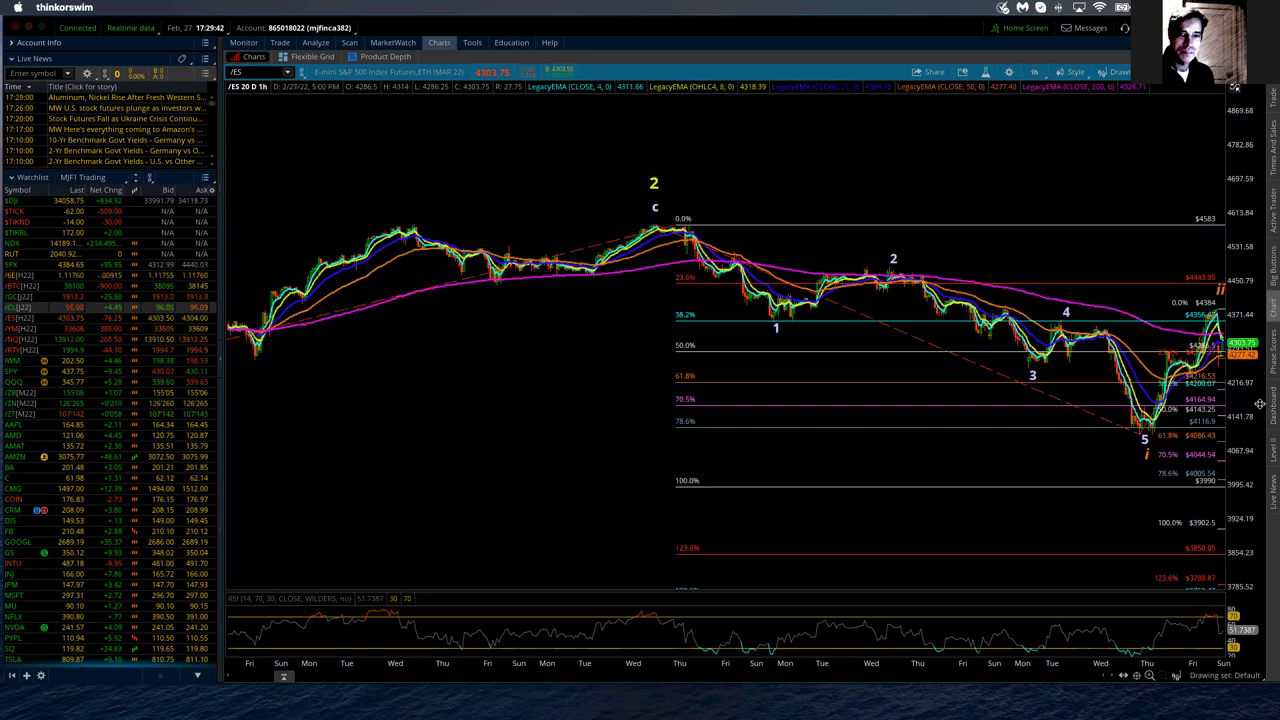
{"action": "left_click_drag", "start_coordinate": [1260, 404], "coordinate": [1255, 462]}
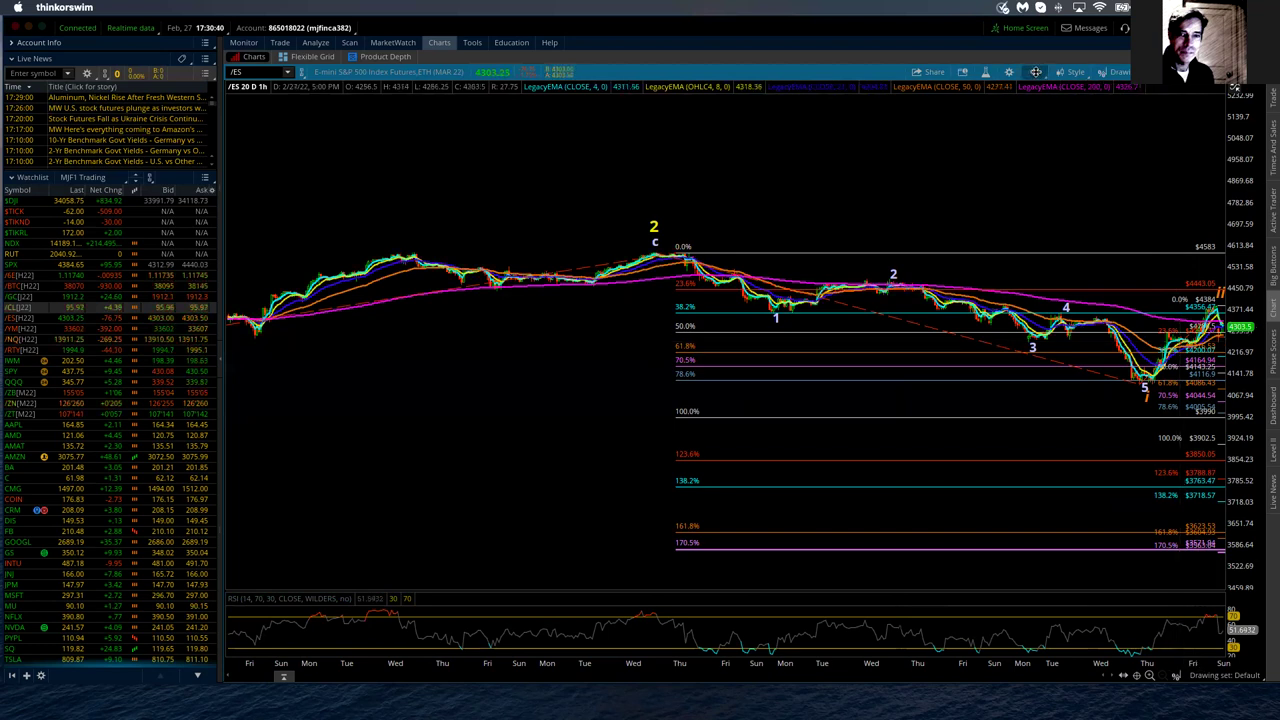
Remove the larger Fibonacci extension anchored at the wave 2 high, keeping the one anchored at wave ii.
{"action": "left_click", "coordinate": [1036, 72]}
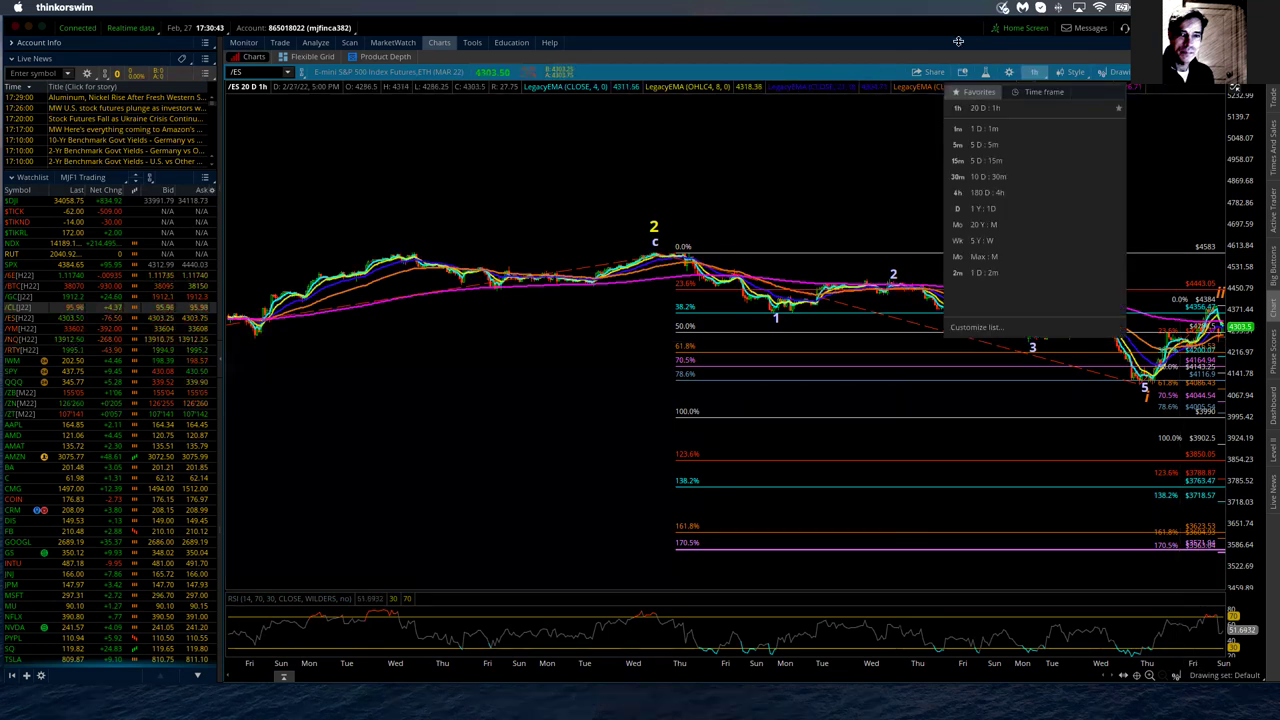
{"action": "left_click", "coordinate": [1036, 72]}
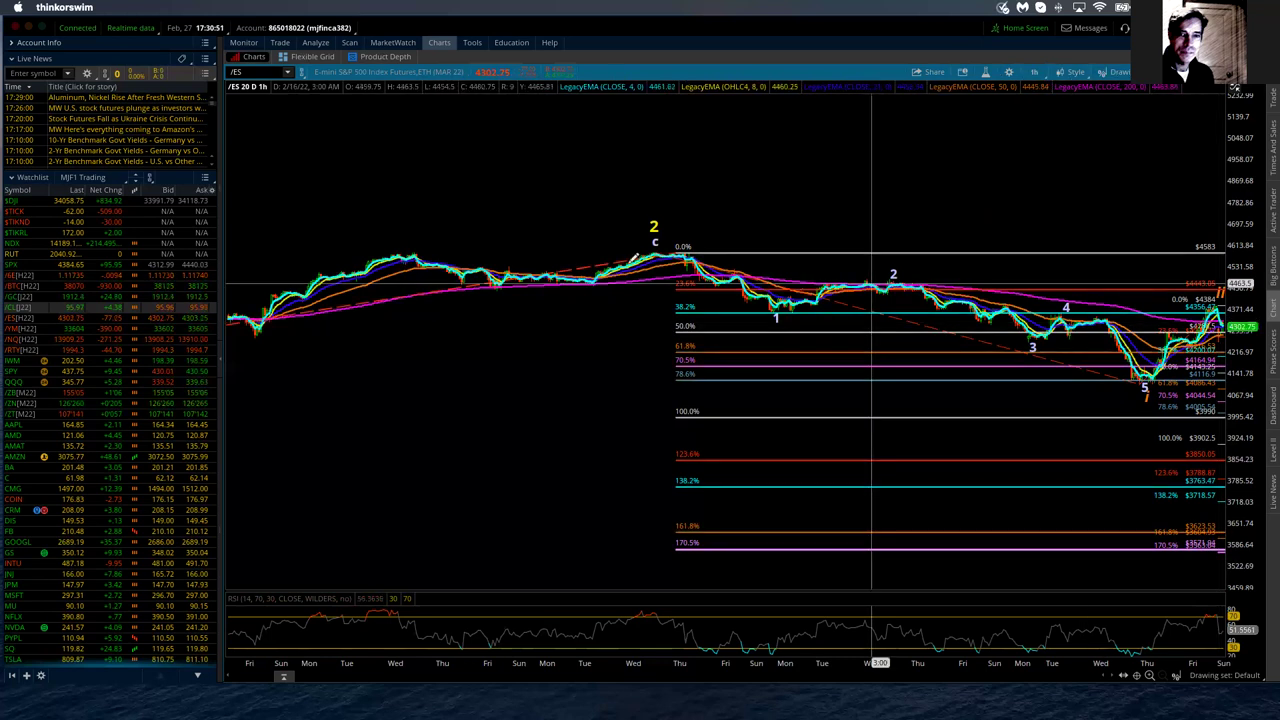
{"action": "right_click", "coordinate": [651, 328]}
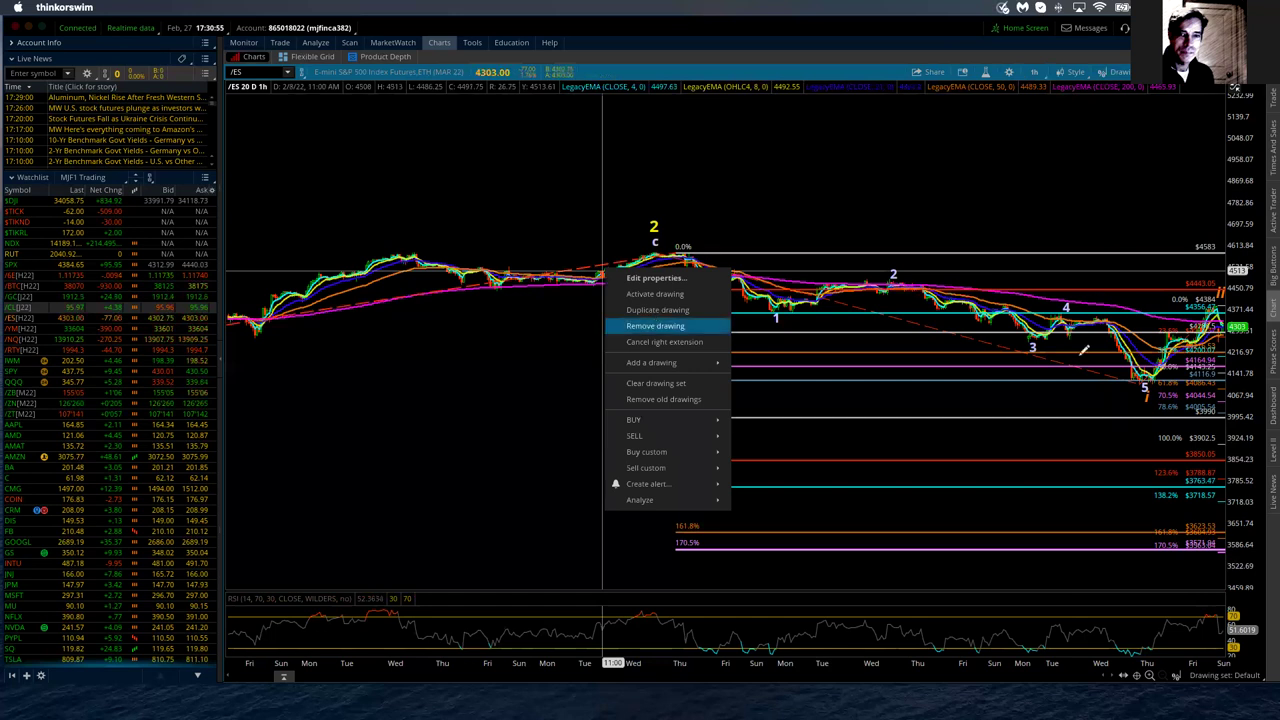
{"action": "left_click", "coordinate": [655, 325]}
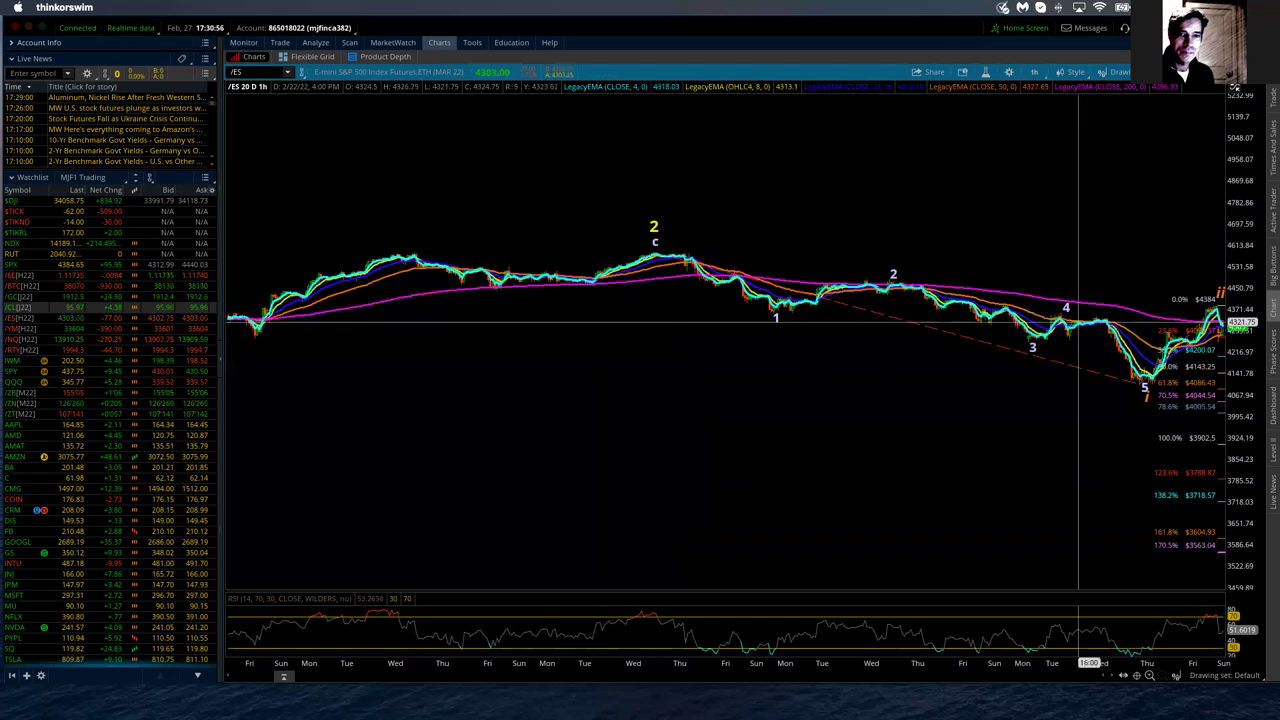
Switch the chart to the 10 D : 30m time frame and zoom in on the bars from the wave 5 low to the latest bar.
{"action": "left_click", "coordinate": [1035, 73]}
{"action": "left_click", "coordinate": [1034, 73]}
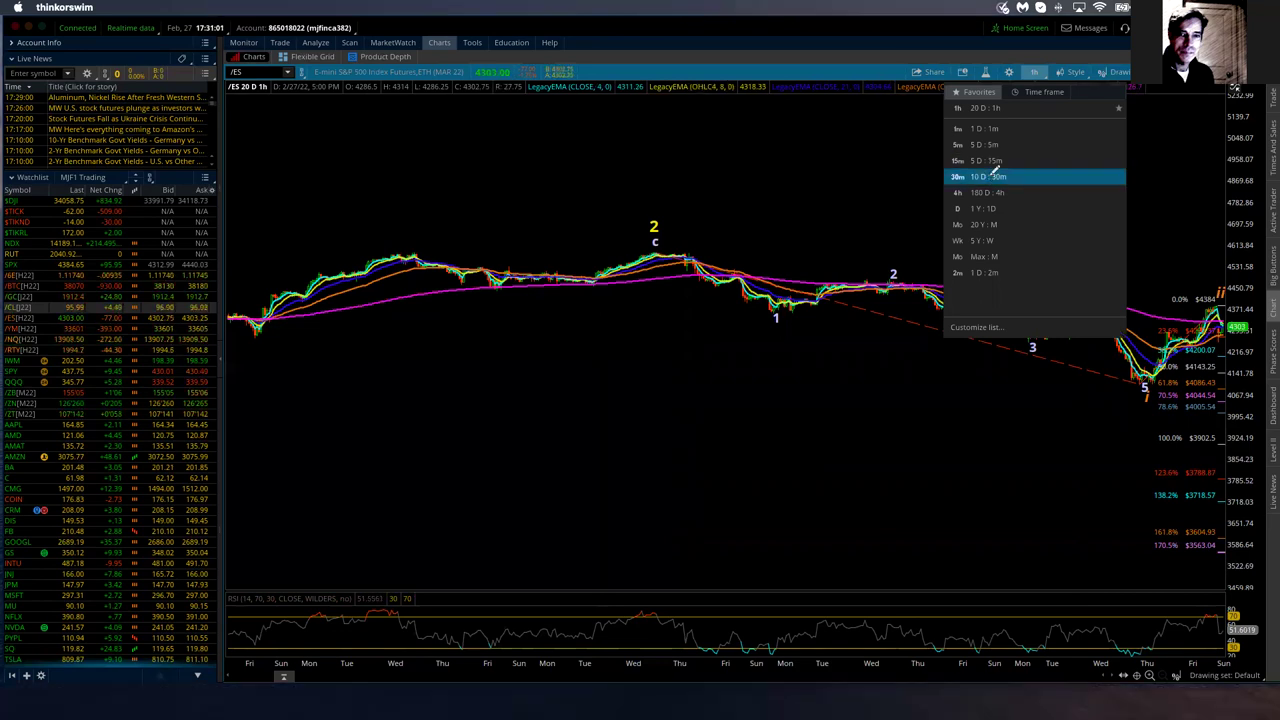
{"action": "left_click", "coordinate": [995, 176]}
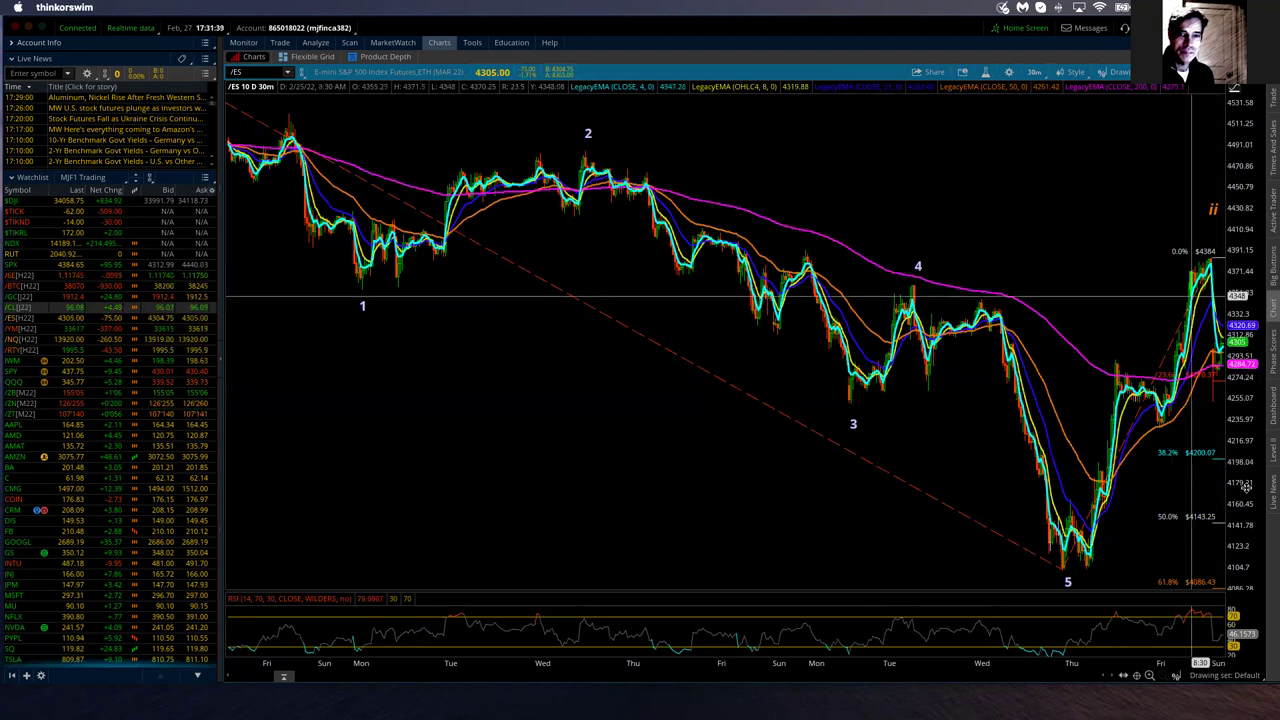
{"action": "left_click_drag", "start_coordinate": [1249, 537], "coordinate": [1248, 565]}
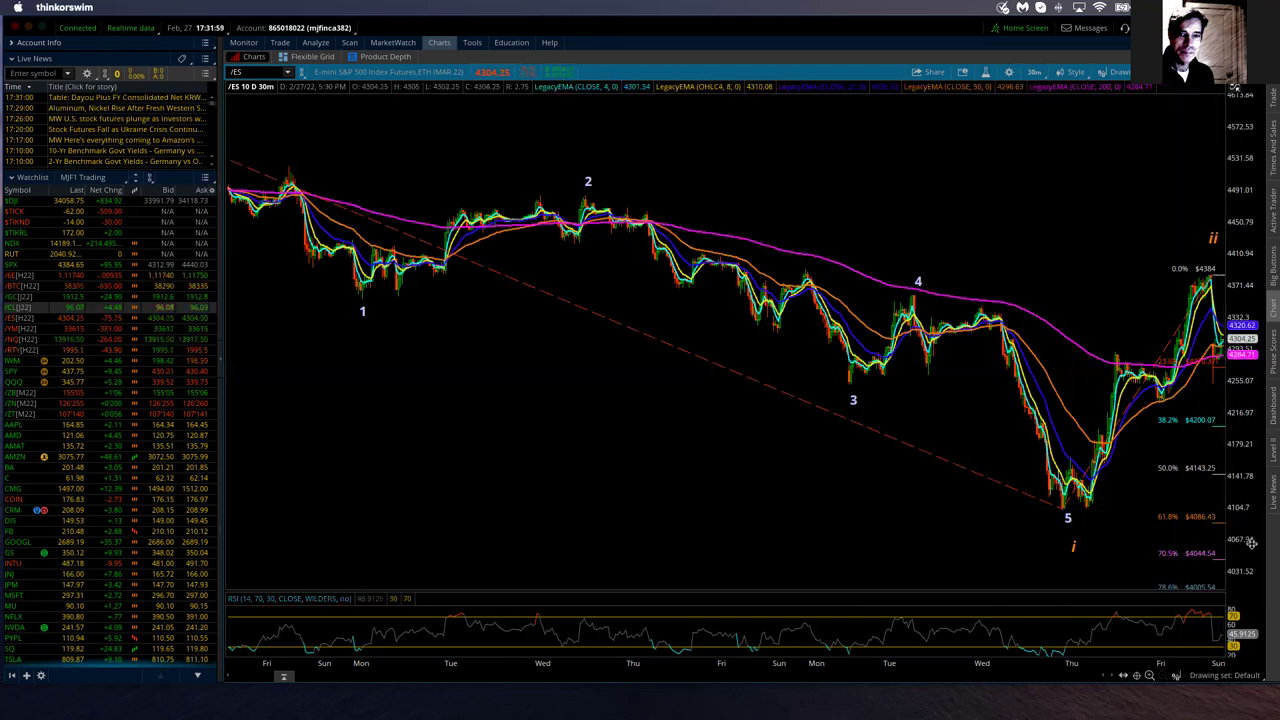
{"action": "left_click_drag", "start_coordinate": [1250, 541], "coordinate": [1250, 570]}
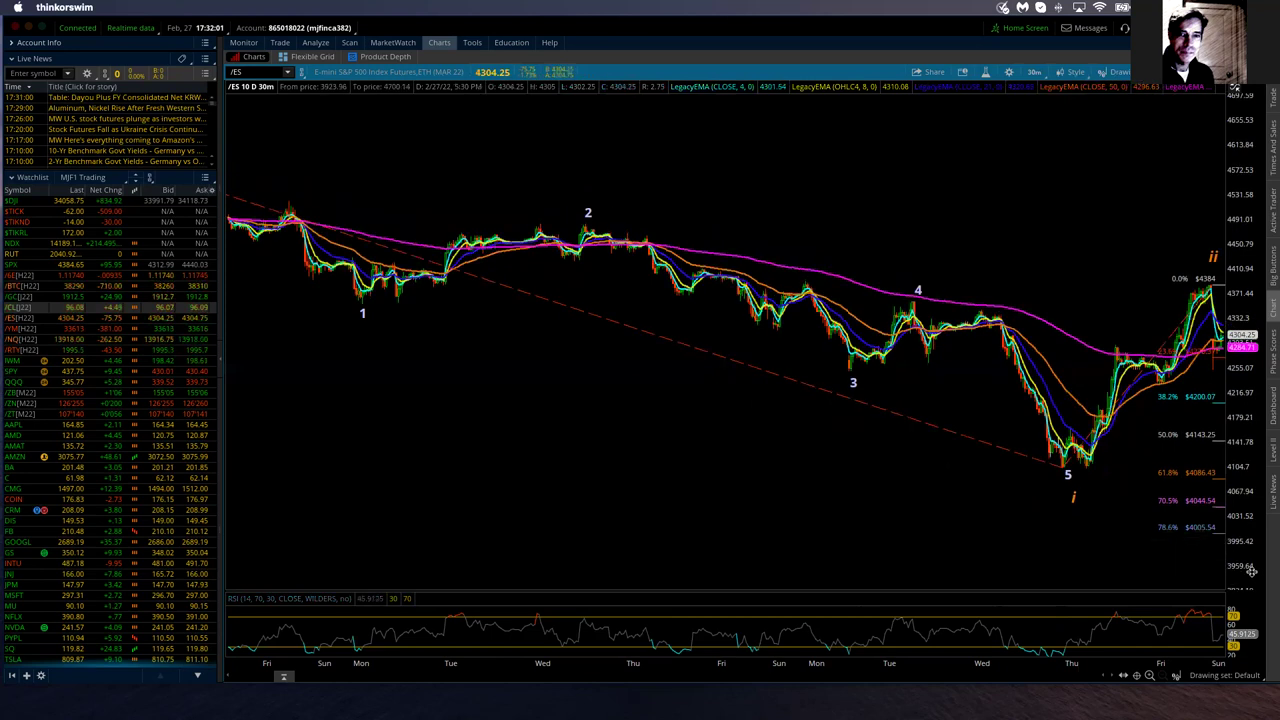
{"action": "left_click_drag", "start_coordinate": [1253, 511], "coordinate": [1255, 425]}
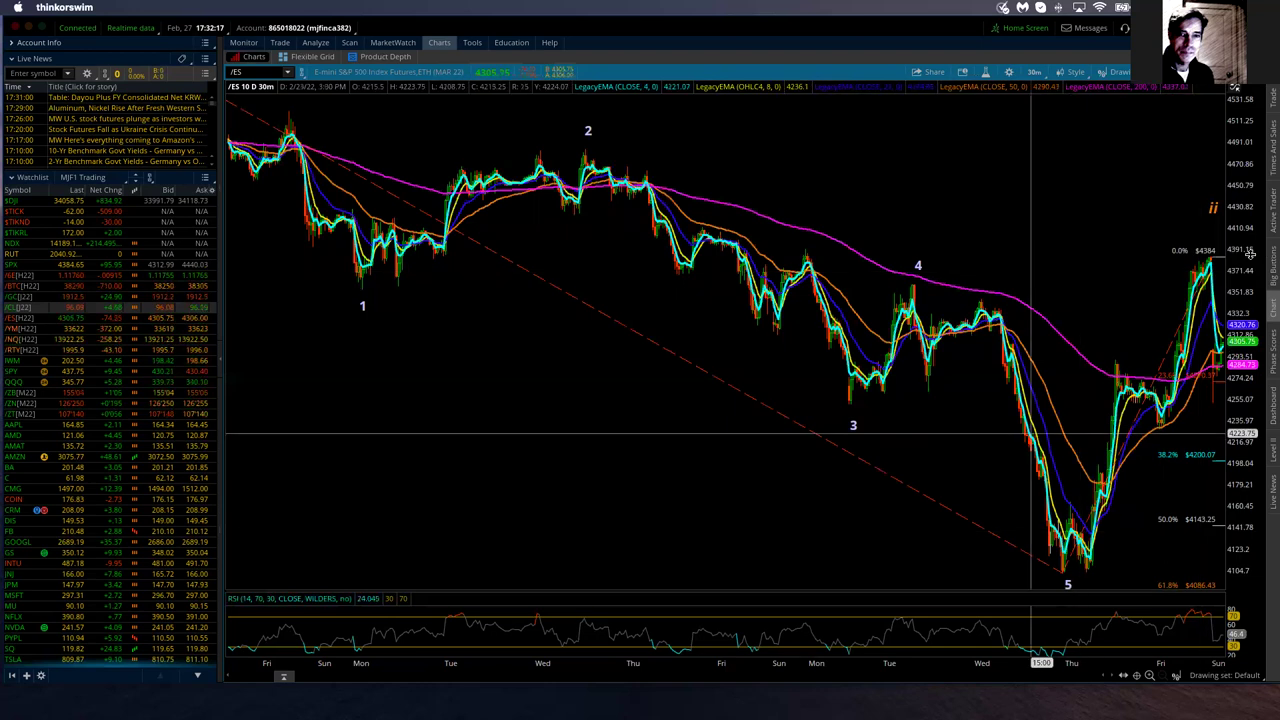
{"action": "scroll", "coordinate": [1250, 254], "scroll_direction": "up", "scroll_amount": 3}
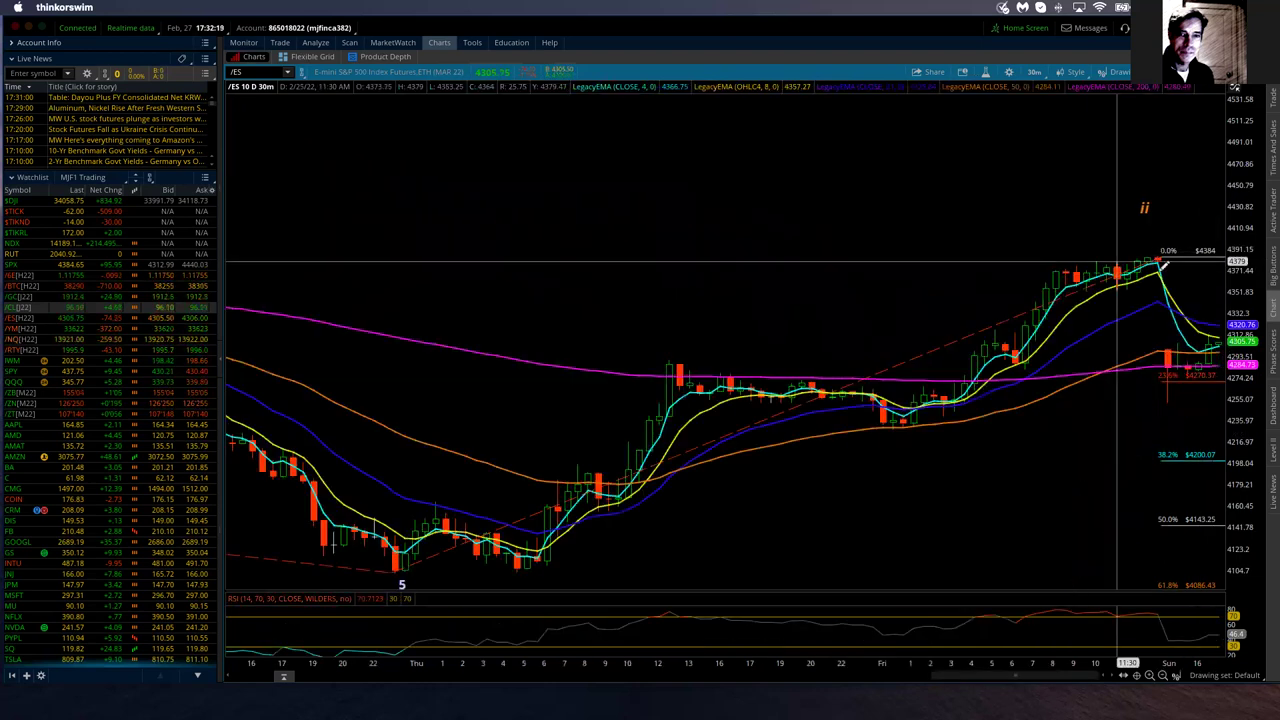